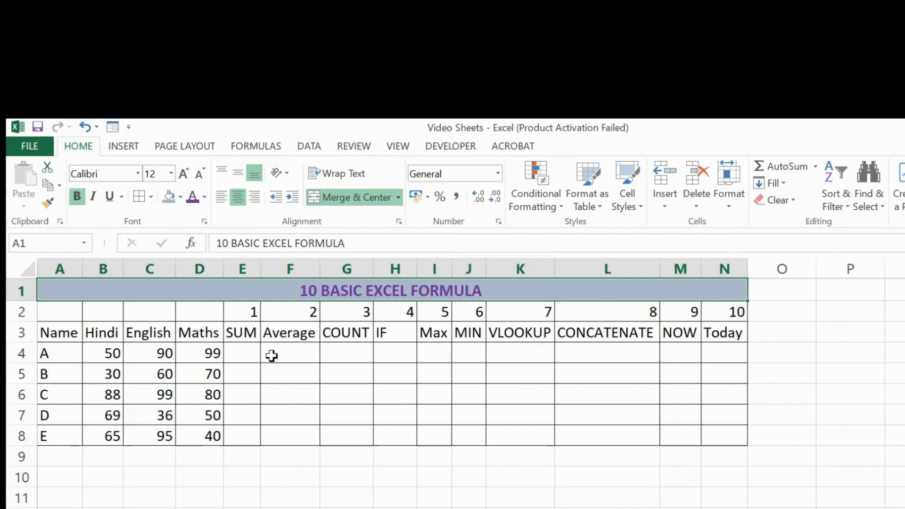
Step: Enter =SUM(B4:D4) in cell E4 to total student A's marks and fill the formula down to E8
{"action": "left_click", "coordinate": [247, 352]}
{"action": "type", "text": "="}
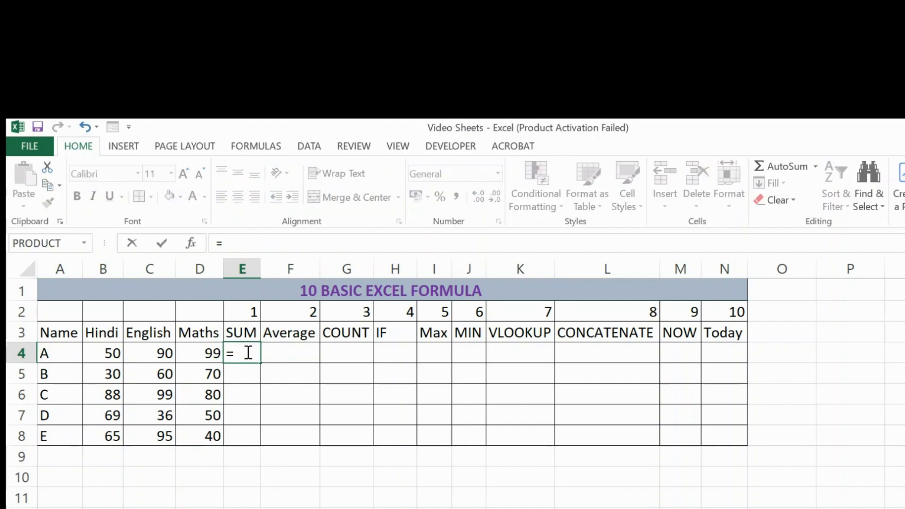
{"action": "type", "text": "SUM("}
{"action": "key", "text": "Left"}
{"action": "key", "text": "Left"}
{"action": "key", "text": "Left"}
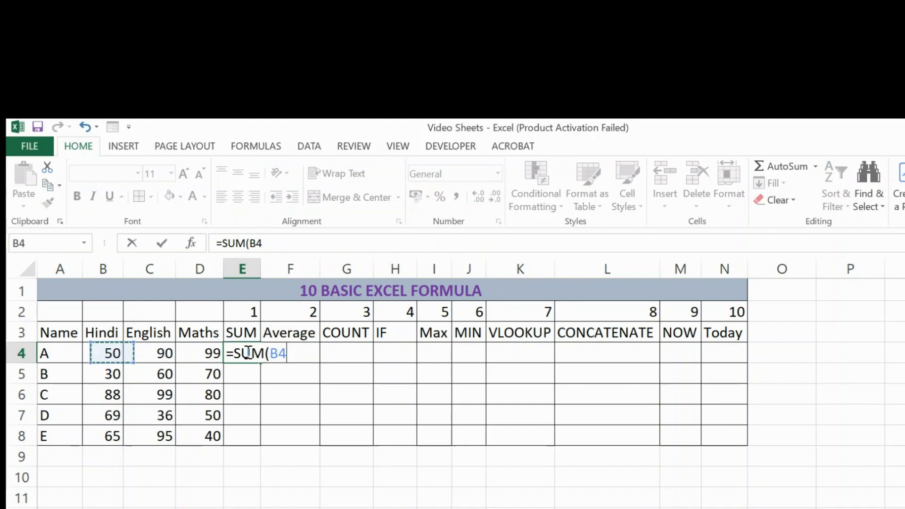
{"action": "key", "text": "shift+Right"}
{"action": "key", "text": "shift+Right"}
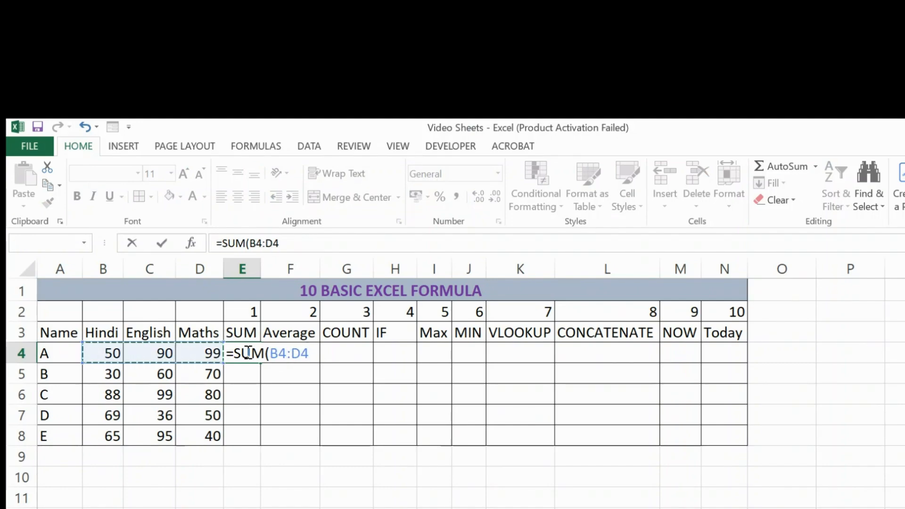
{"action": "type", "text": ")"}
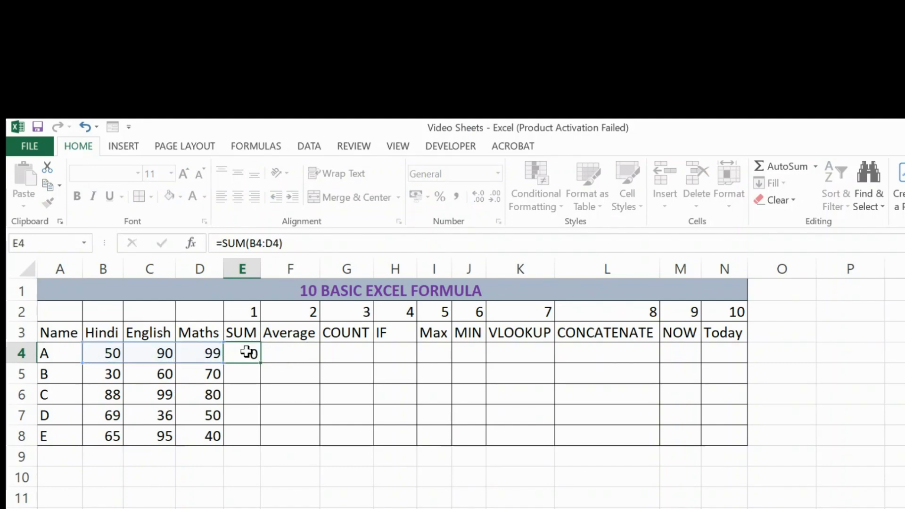
{"action": "key", "text": "Return"}
{"action": "left_click", "coordinate": [247, 352]}
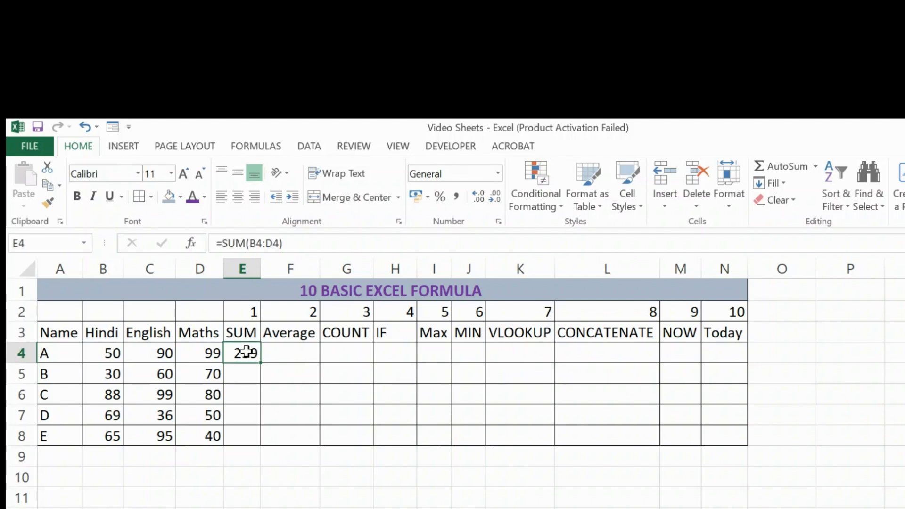
{"action": "double_click", "coordinate": [263, 360]}
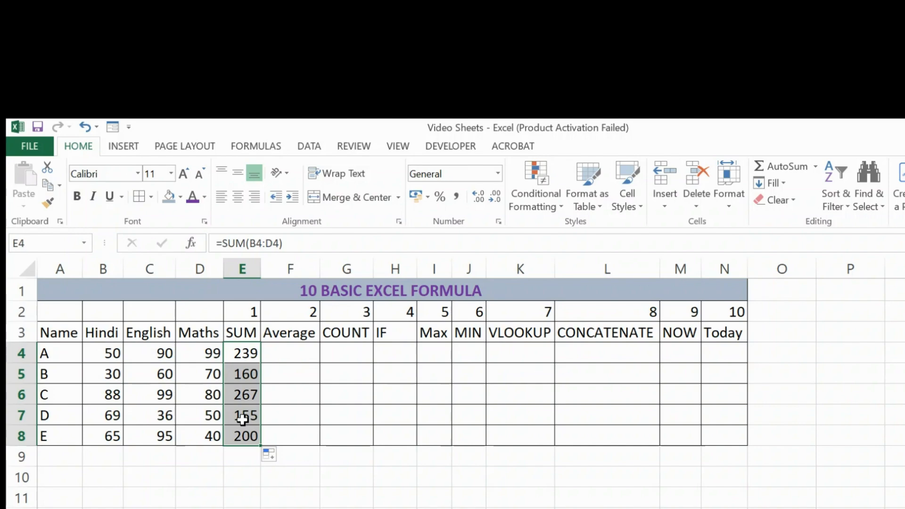
Step: Enter an AVERAGE formula in cell F4 for student A's marks in B4:D4
{"action": "left_click", "coordinate": [295, 351]}
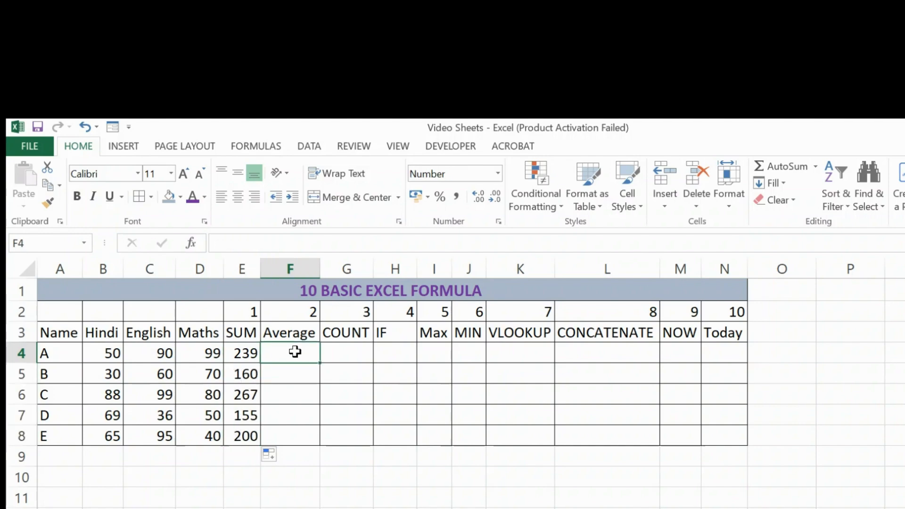
{"action": "type", "text": "="}
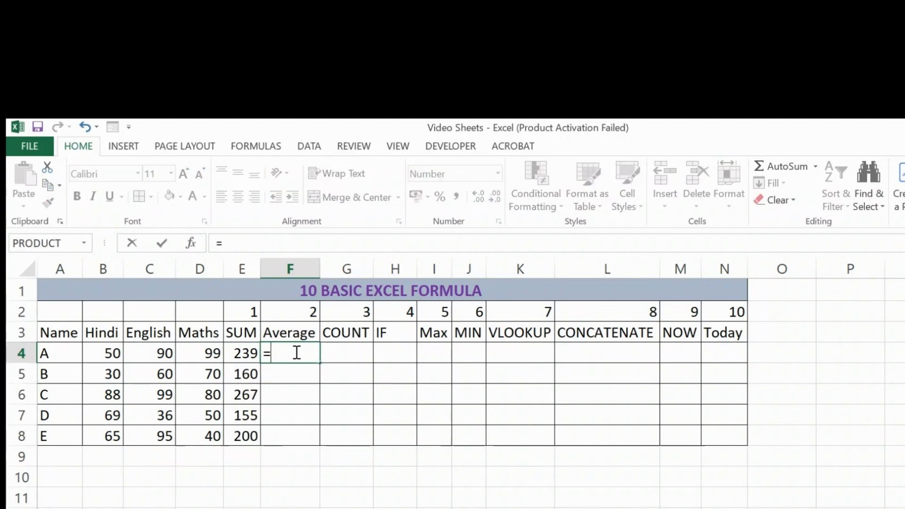
{"action": "type", "text": "AV"}
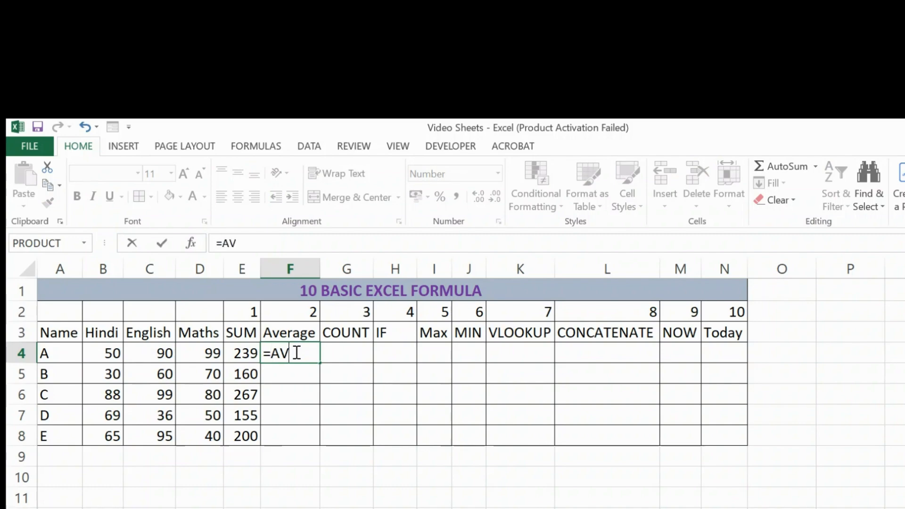
{"action": "type", "text": "ERAGR"}
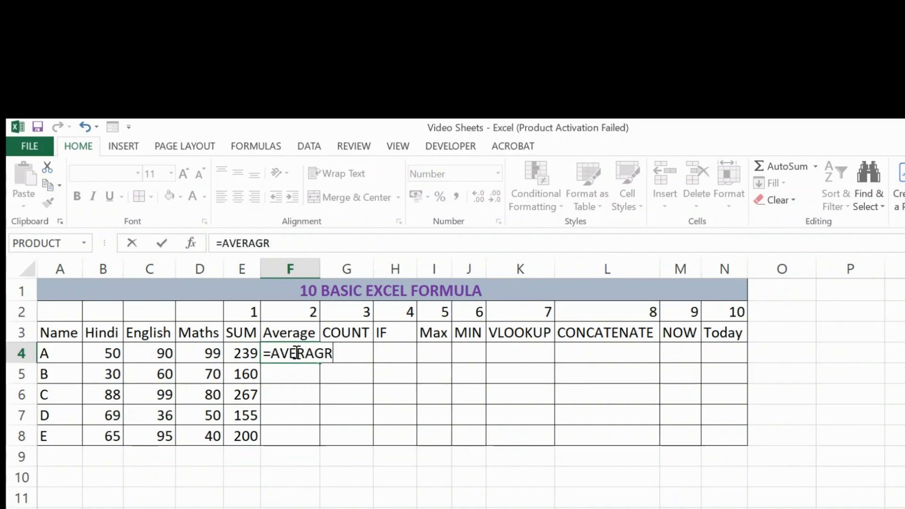
{"action": "key", "text": "BackSpace"}
{"action": "type", "text": "E("}
{"action": "key", "text": "Left"}
{"action": "key", "text": "Left"}
{"action": "key", "text": "Left"}
{"action": "key", "text": "Left"}
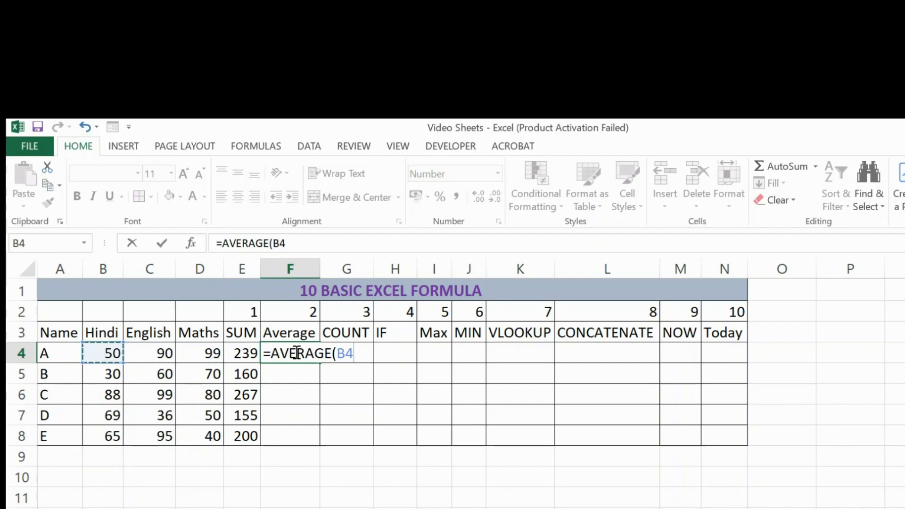
{"action": "key", "text": "shift+Right"}
{"action": "key", "text": "shift+Right"}
{"action": "key", "text": "Return"}
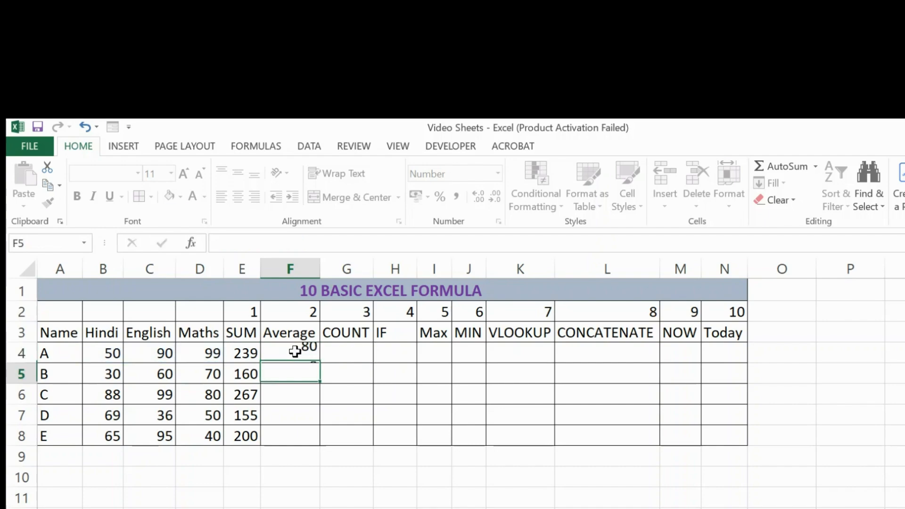
Step: Enter a COUNT formula in cell G4 over student A's marks in B4:D4
{"action": "key", "text": "Up"}
{"action": "key", "text": "Right"}
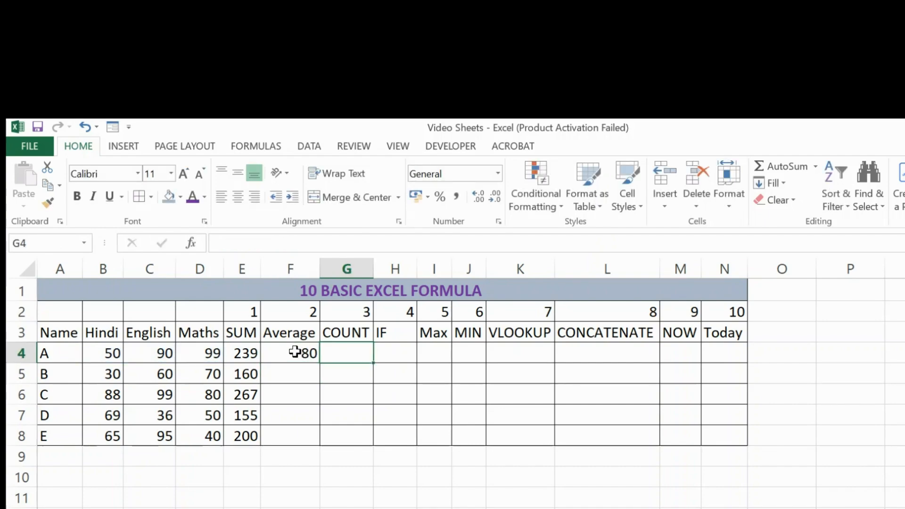
{"action": "type", "text": "="}
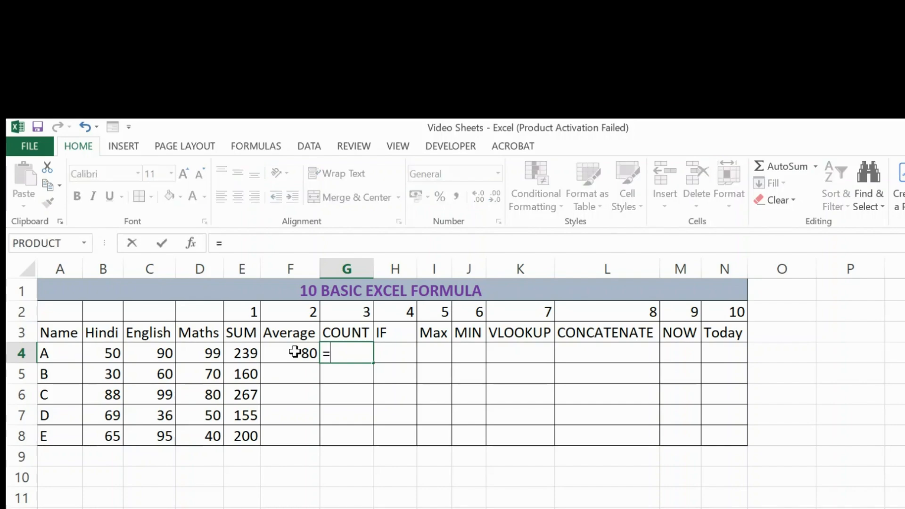
{"action": "type", "text": "COUN"}
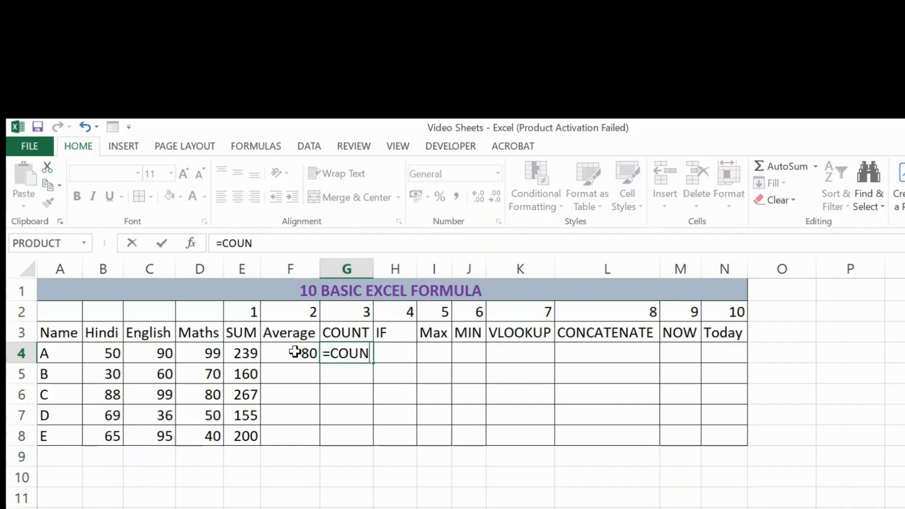
{"action": "type", "text": "T("}
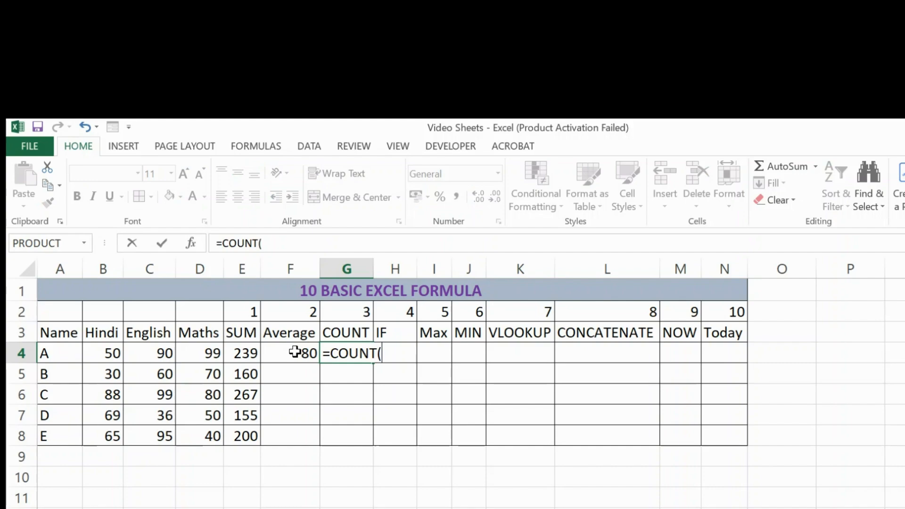
{"action": "key", "text": "Left"}
{"action": "key", "text": "Left"}
{"action": "key", "text": "Left"}
{"action": "key", "text": "Left"}
{"action": "key", "text": "Left"}
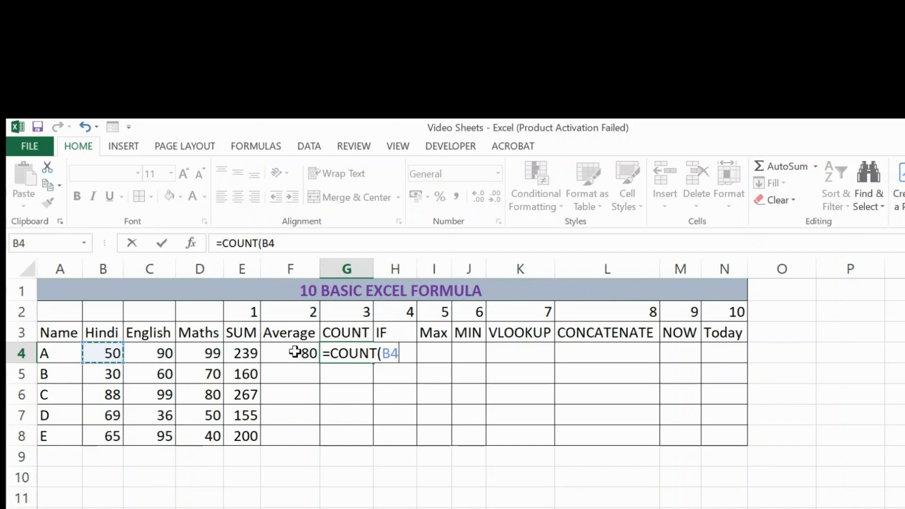
{"action": "key", "text": "shift+Right"}
{"action": "key", "text": "shift+Right"}
{"action": "key", "text": "Return"}
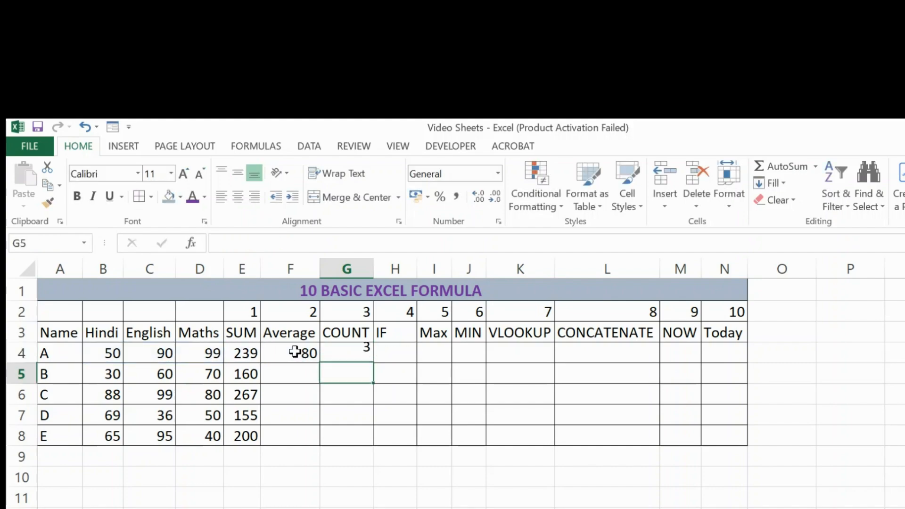
Step: Begin an IF formula in cell H4 with the condition E4>=100
{"action": "key", "text": "Right"}
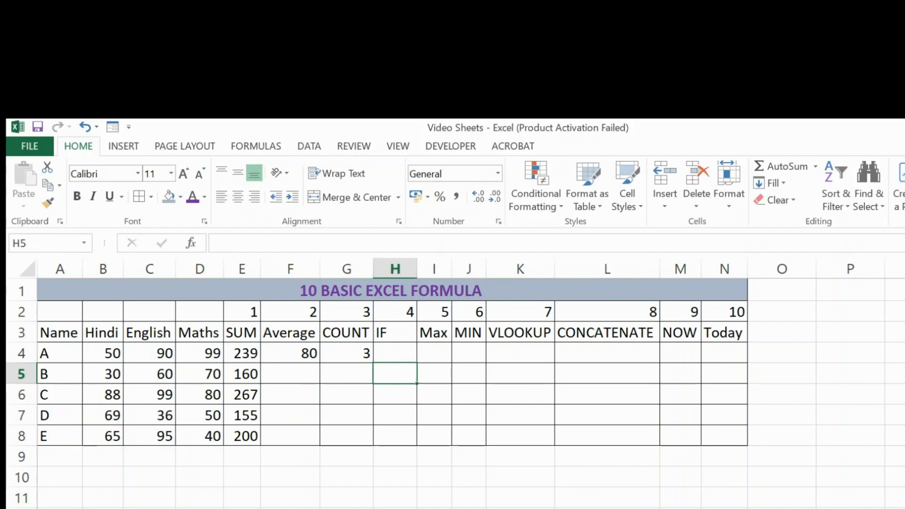
{"action": "key", "text": "Up"}
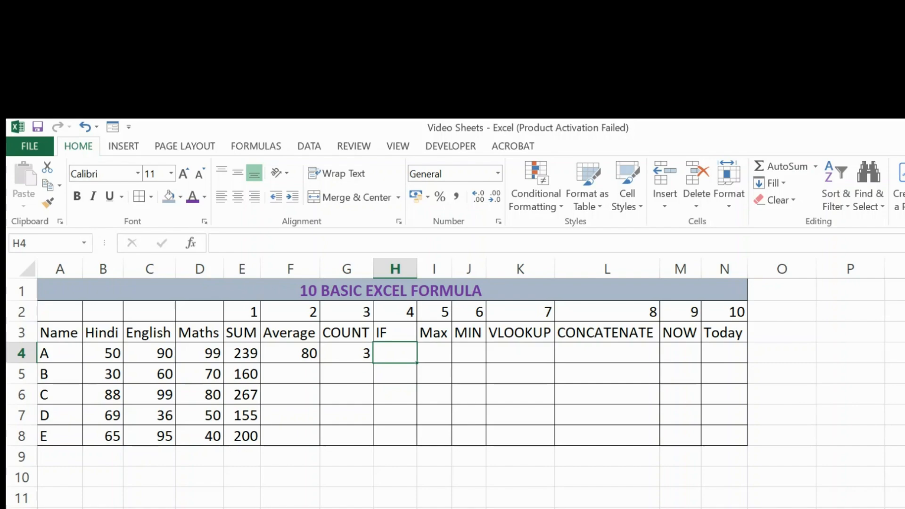
{"action": "type", "text": "="}
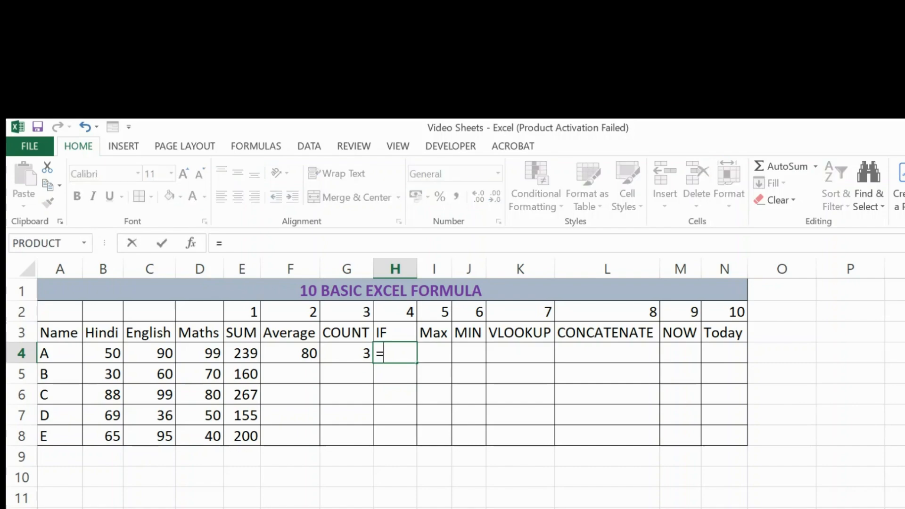
{"action": "type", "text": "IF("}
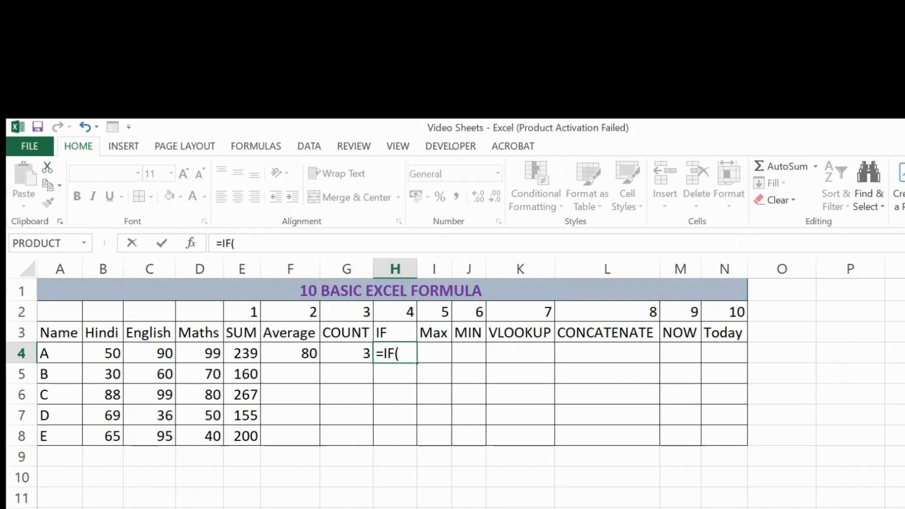
{"action": "key", "text": "Left"}
{"action": "key", "text": "Left"}
{"action": "key", "text": "Left"}
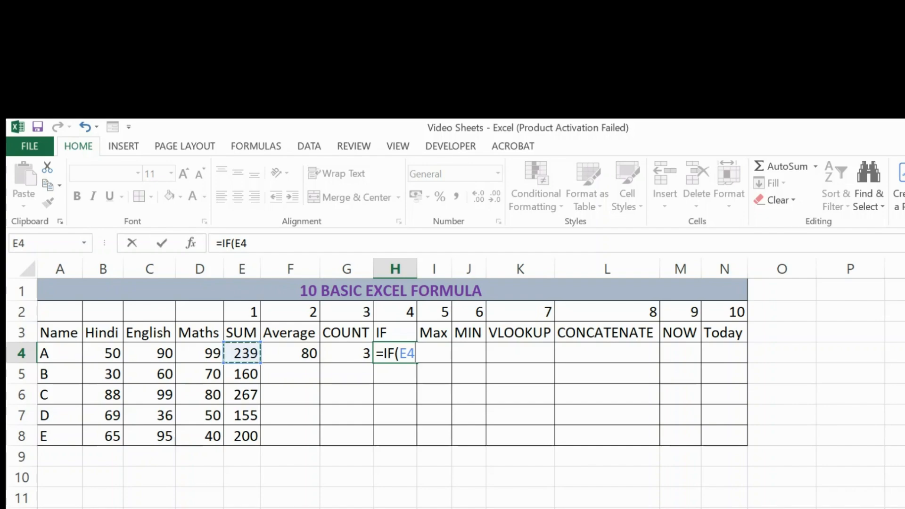
{"action": "type", "text": ">="}
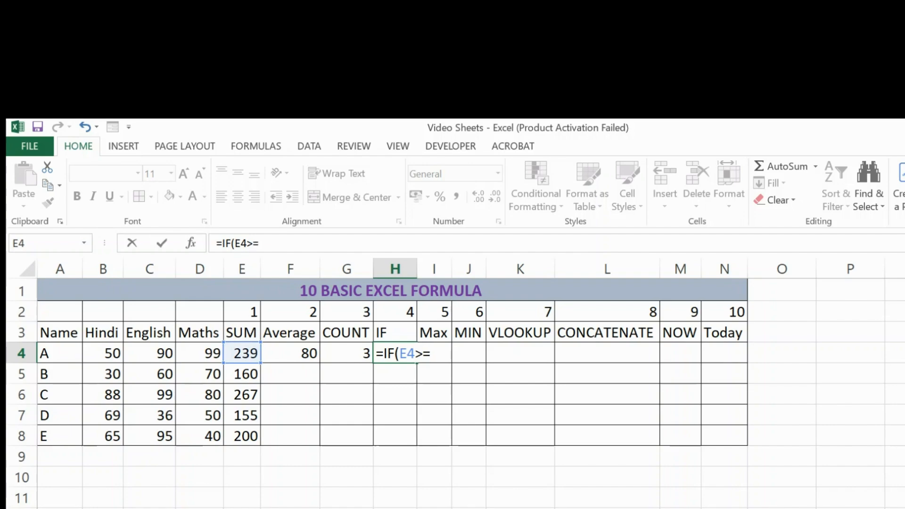
{"action": "type", "text": "100"}
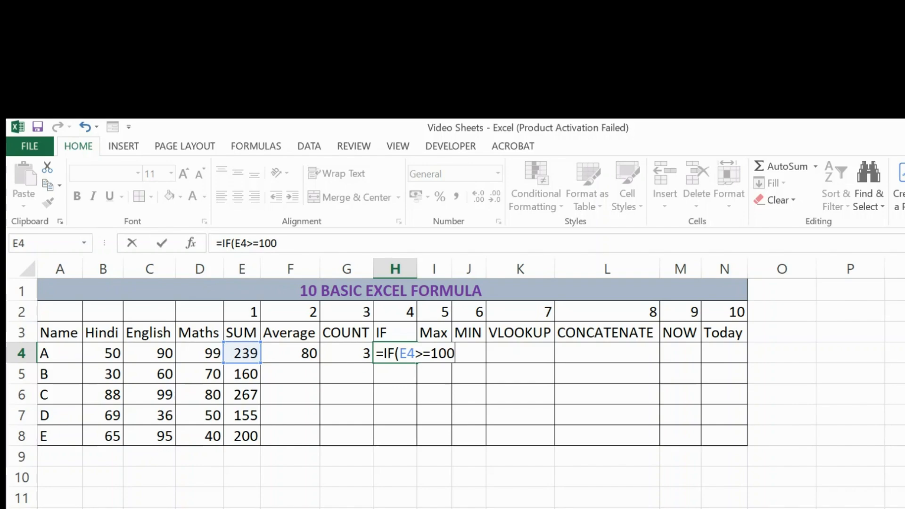
Step: Complete the IF formula with "PASS" if true and "FAIL" if false, and fill it down to H8
{"action": "type", "text": ",\"PASS"}
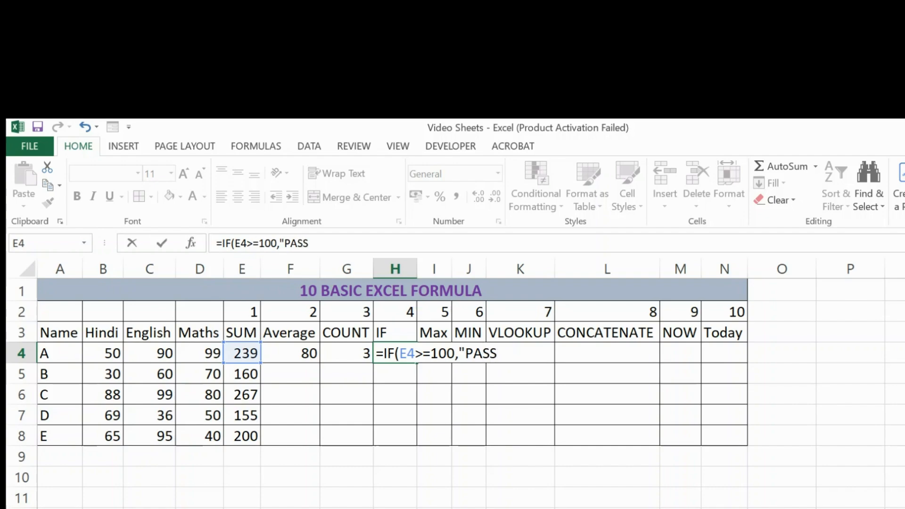
{"action": "type", "text": "\",\"FAIL"}
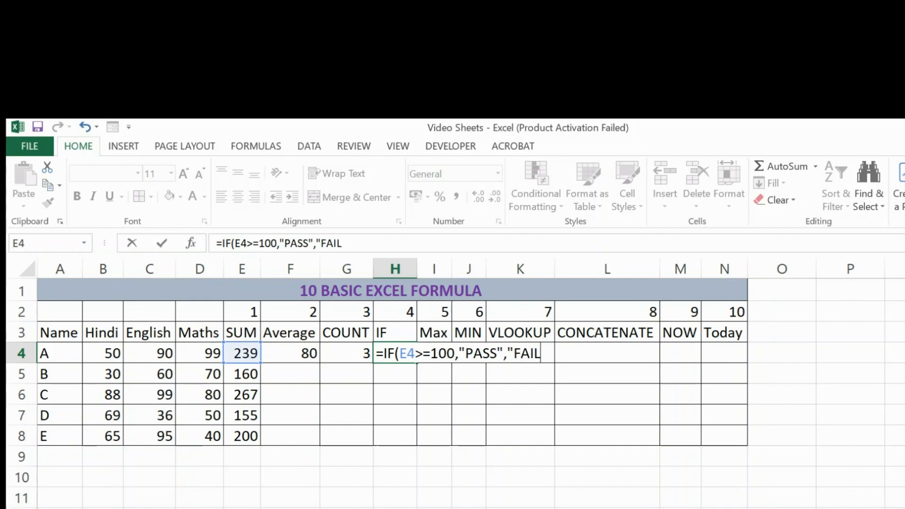
{"action": "type", "text": "\")"}
{"action": "key", "text": "ctrl+Return"}
{"action": "left_click", "coordinate": [395, 353]}
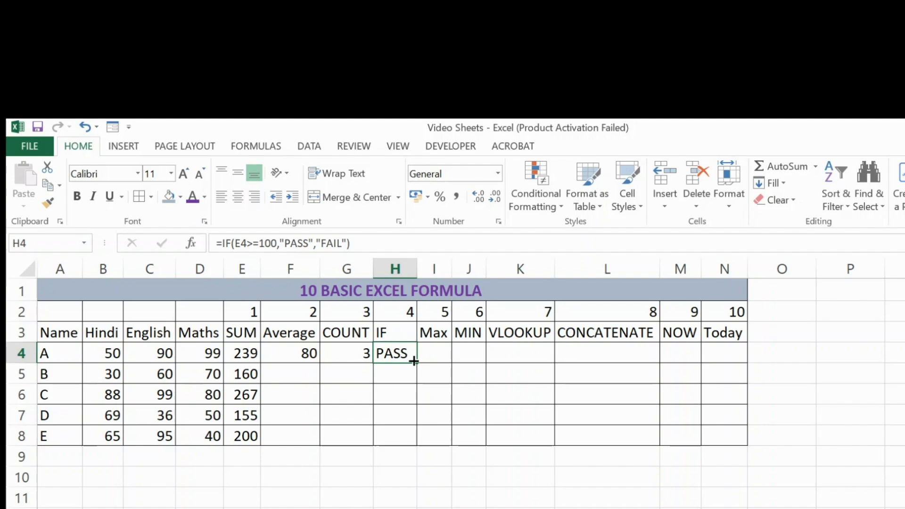
{"action": "double_click", "coordinate": [414, 361]}
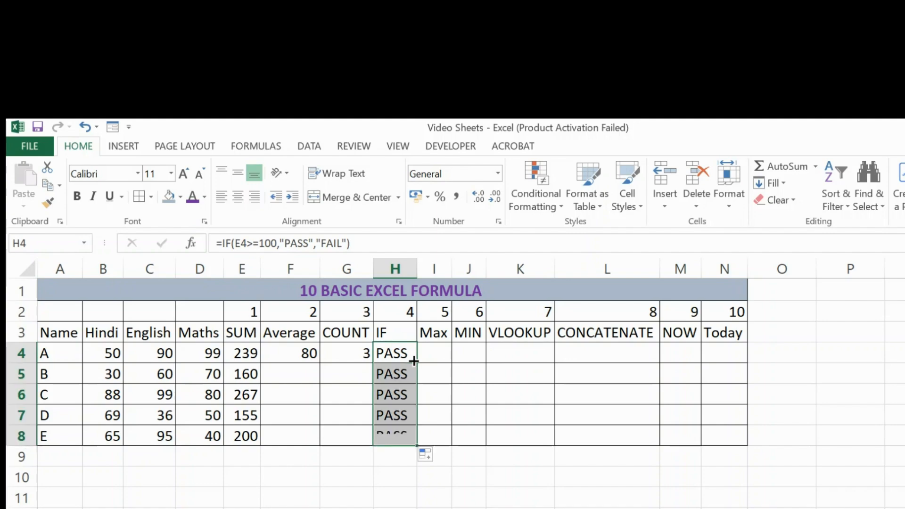
Step: Fill the COUNT formula in G4 and the AVERAGE formula in F4 down to row 8
{"action": "left_click", "coordinate": [334, 350]}
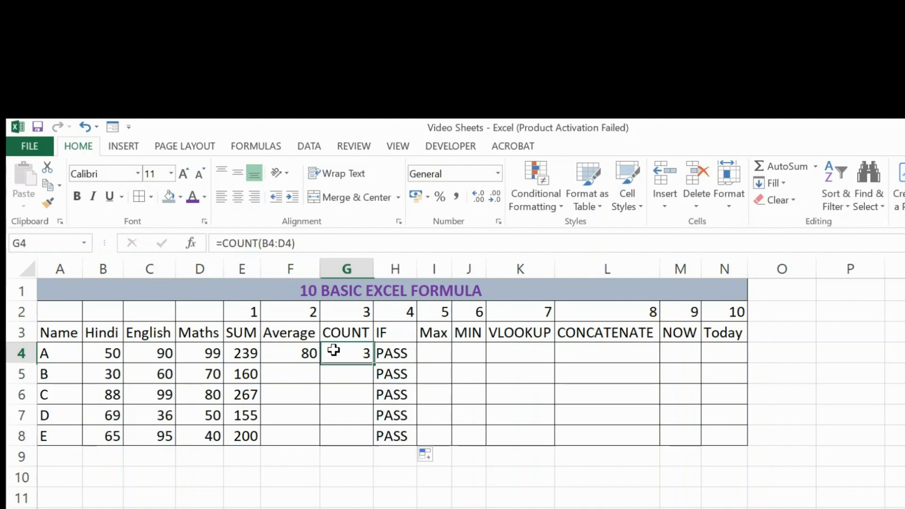
{"action": "double_click", "coordinate": [376, 363]}
{"action": "left_click", "coordinate": [313, 357]}
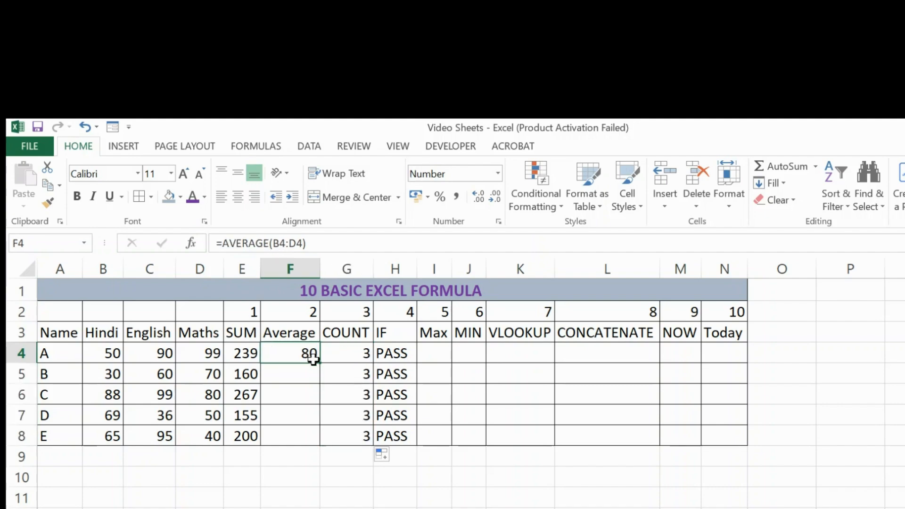
{"action": "double_click", "coordinate": [320, 363]}
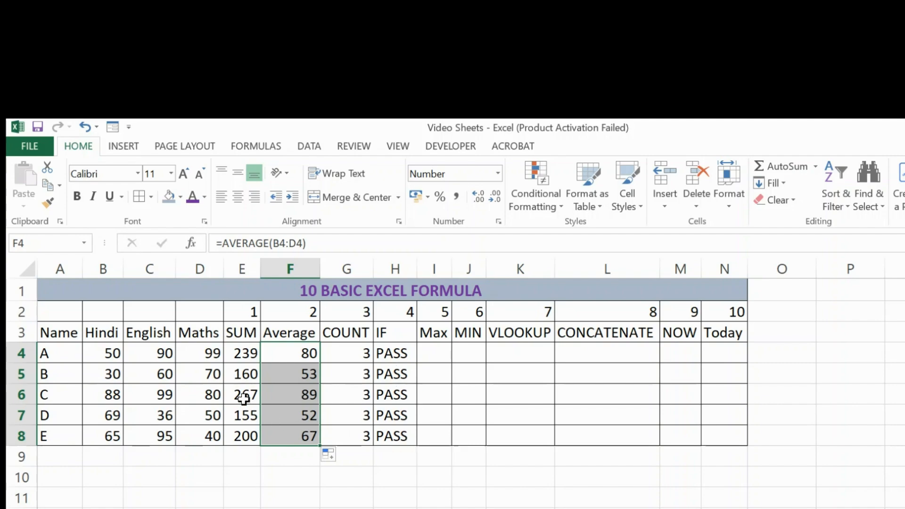
Step: Change student C's Hindi, English and Maths marks in B6:D6 to 30 each
{"action": "left_click", "coordinate": [169, 395]}
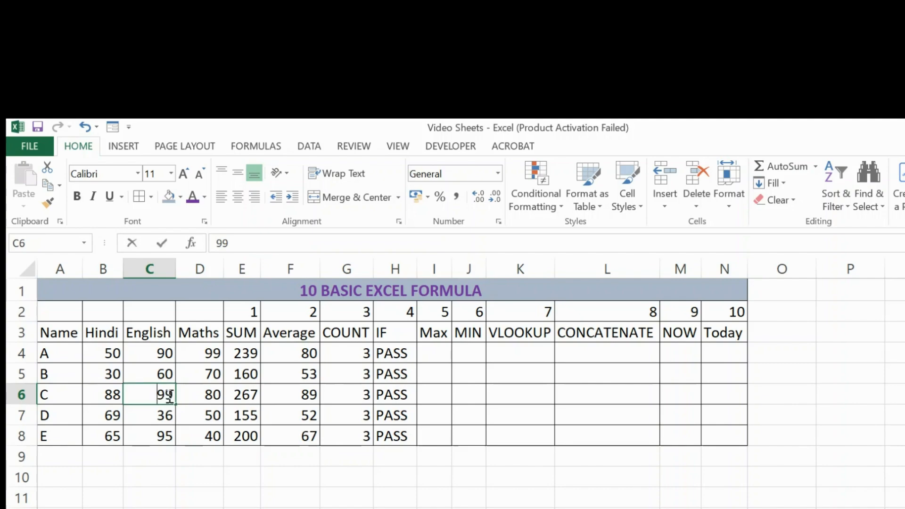
{"action": "type", "text": "30"}
{"action": "key", "text": "Left"}
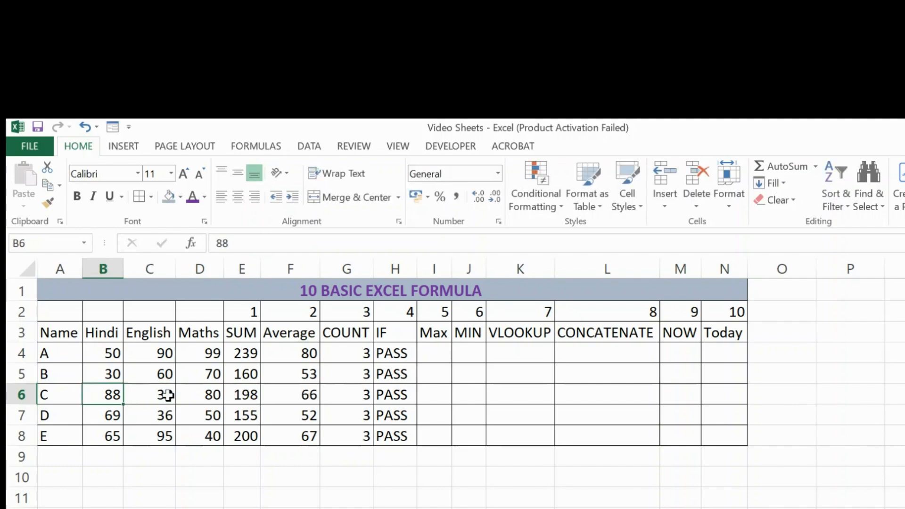
{"action": "type", "text": "30"}
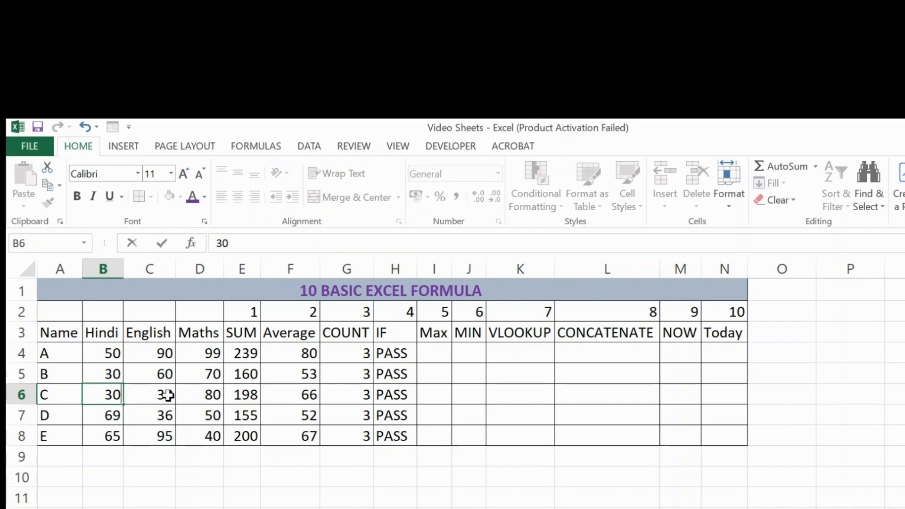
{"action": "key", "text": "Right"}
{"action": "key", "text": "Right"}
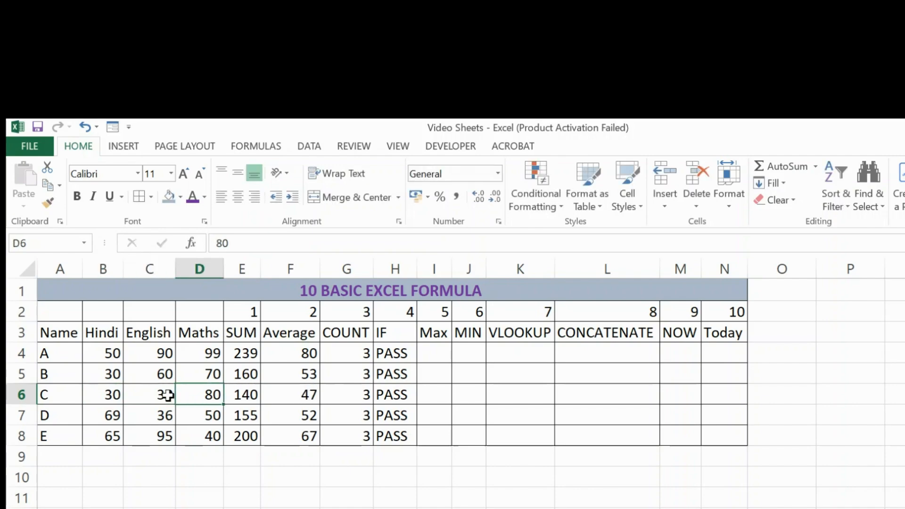
{"action": "type", "text": "30"}
{"action": "key", "text": "Right"}
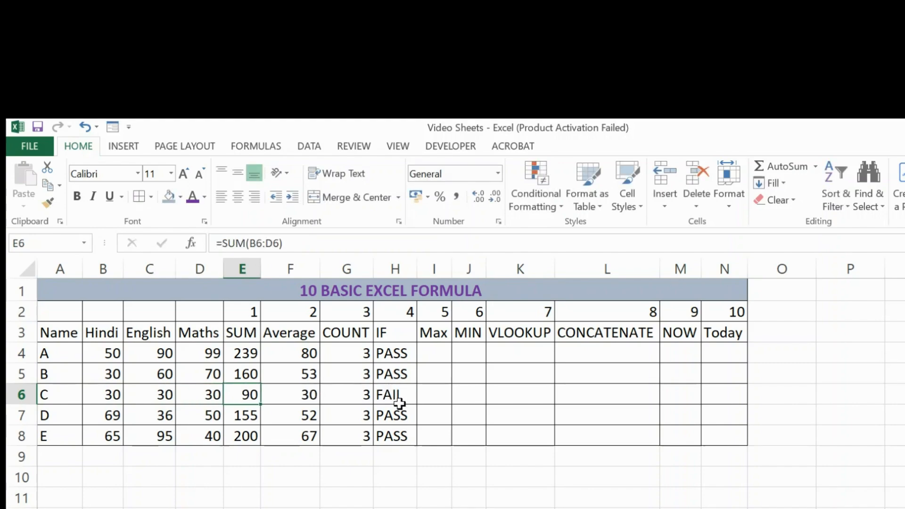
Step: Enter a MAX formula over B4:D4 in cell I4 and fill it down to I8
{"action": "left_click", "coordinate": [431, 353]}
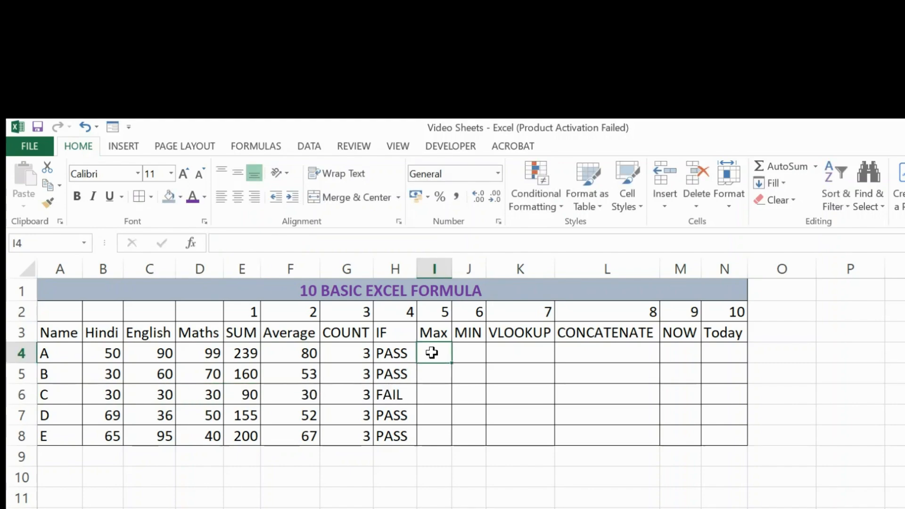
{"action": "type", "text": "=MAX"}
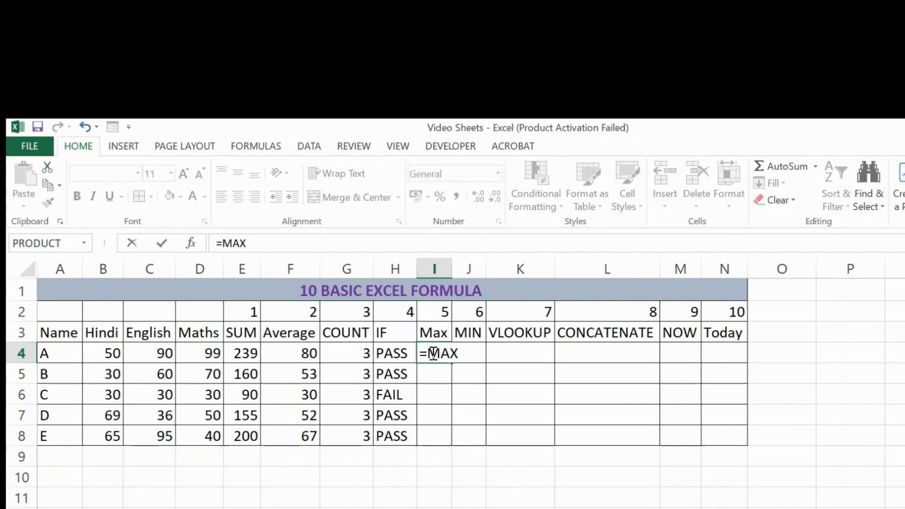
{"action": "type", "text": "("}
{"action": "key", "text": "Left"}
{"action": "key", "text": "Left"}
{"action": "key", "text": "Left"}
{"action": "key", "text": "Left"}
{"action": "key", "text": "Left"}
{"action": "key", "text": "Left"}
{"action": "key", "text": "Left"}
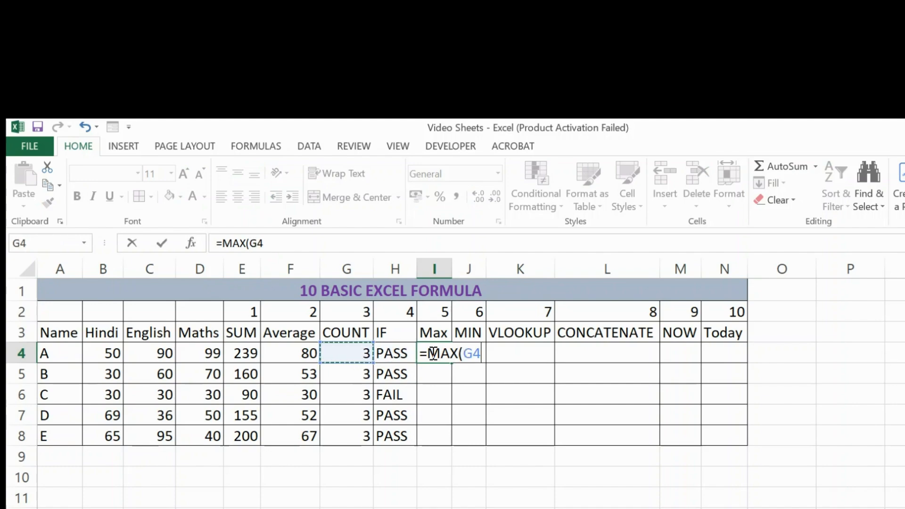
{"action": "key", "text": "shift+Right"}
{"action": "key", "text": "shift+Right"}
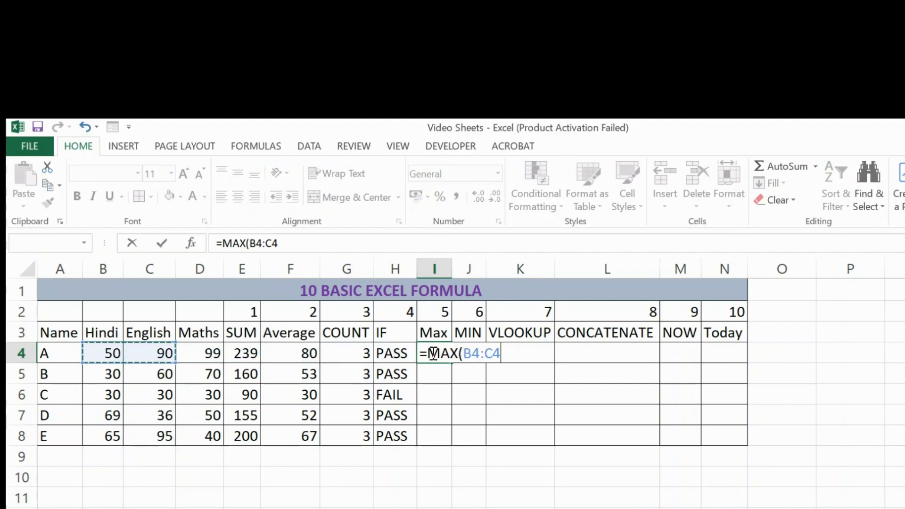
{"action": "type", "text": ")"}
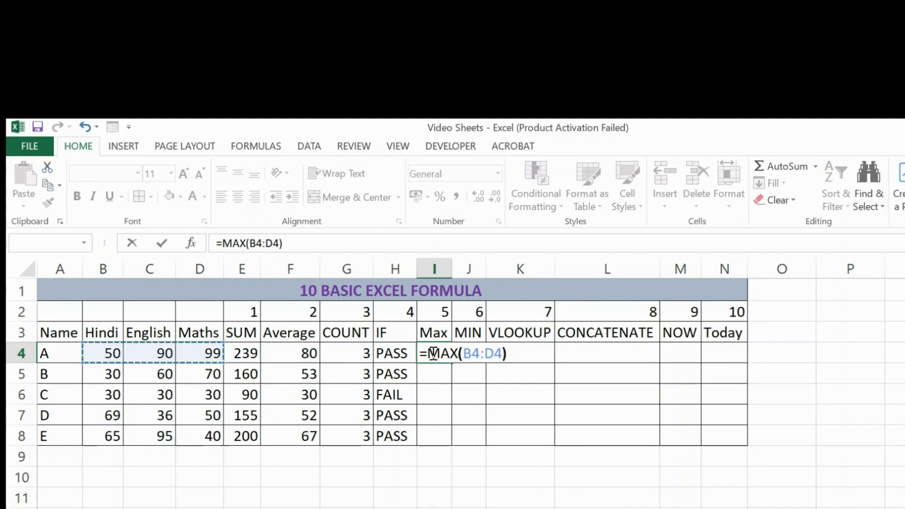
{"action": "key", "text": "Return"}
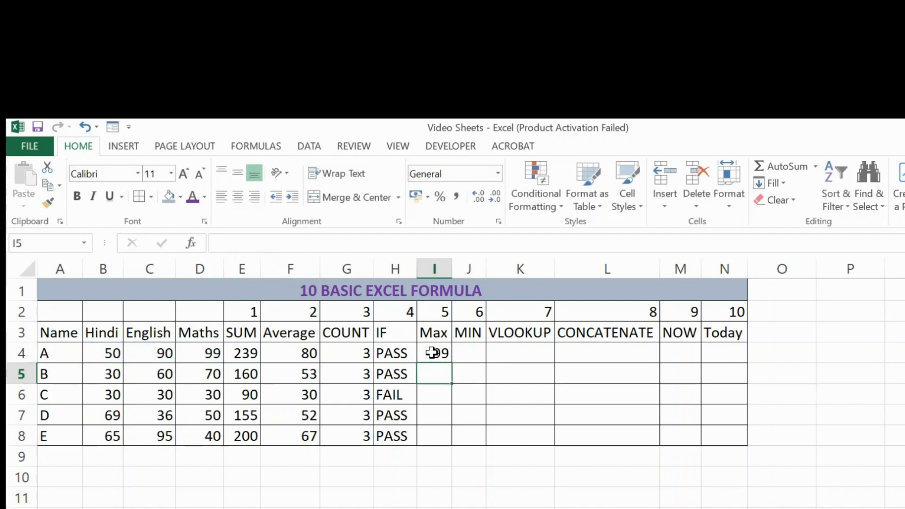
{"action": "left_click", "coordinate": [433, 353]}
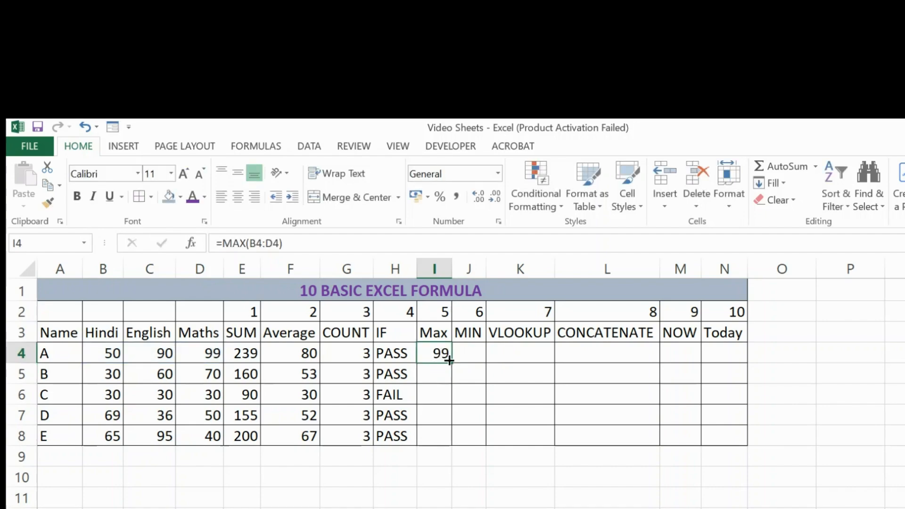
{"action": "left_click_drag", "start_coordinate": [452, 361], "coordinate": [452, 444]}
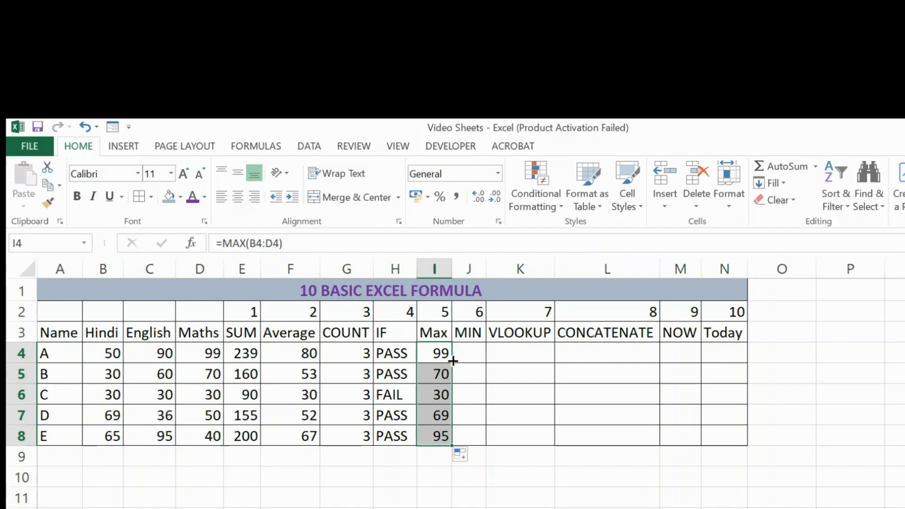
Step: Enter a MIN formula over B4:D4 in cell J4 and fill it down to J8
{"action": "left_click", "coordinate": [461, 352]}
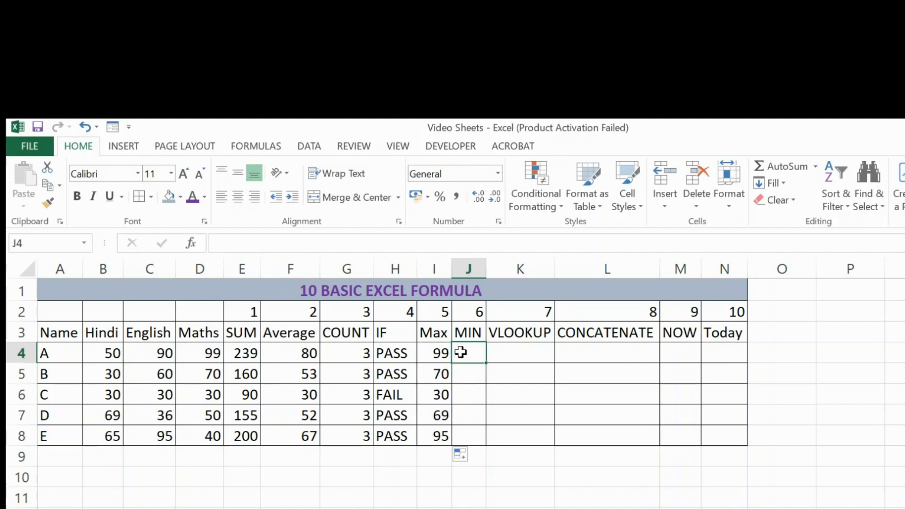
{"action": "type", "text": "=M"}
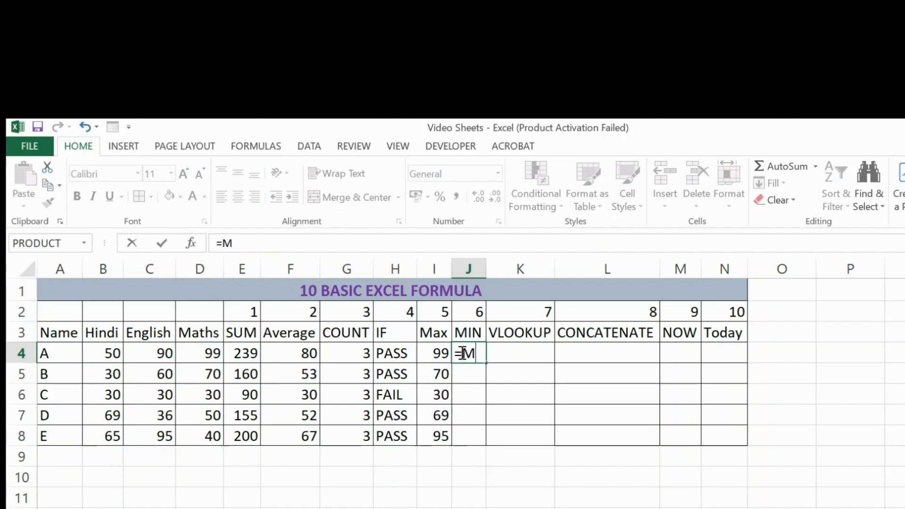
{"action": "type", "text": "IN("}
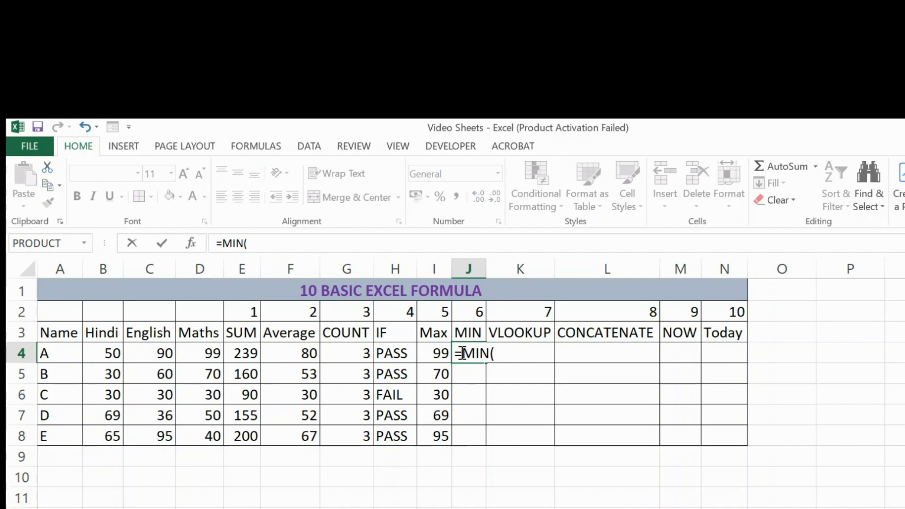
{"action": "key", "text": "Left"}
{"action": "key", "text": "Left"}
{"action": "key", "text": "Left"}
{"action": "key", "text": "Left"}
{"action": "key", "text": "Left"}
{"action": "key", "text": "Left"}
{"action": "key", "text": "Left"}
{"action": "key", "text": "Left"}
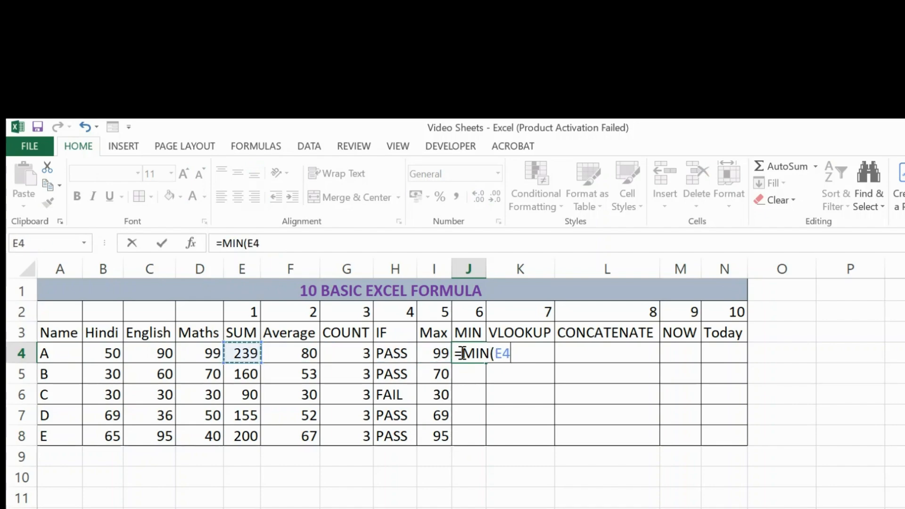
{"action": "key", "text": "shift+Right"}
{"action": "key", "text": "shift+Right"}
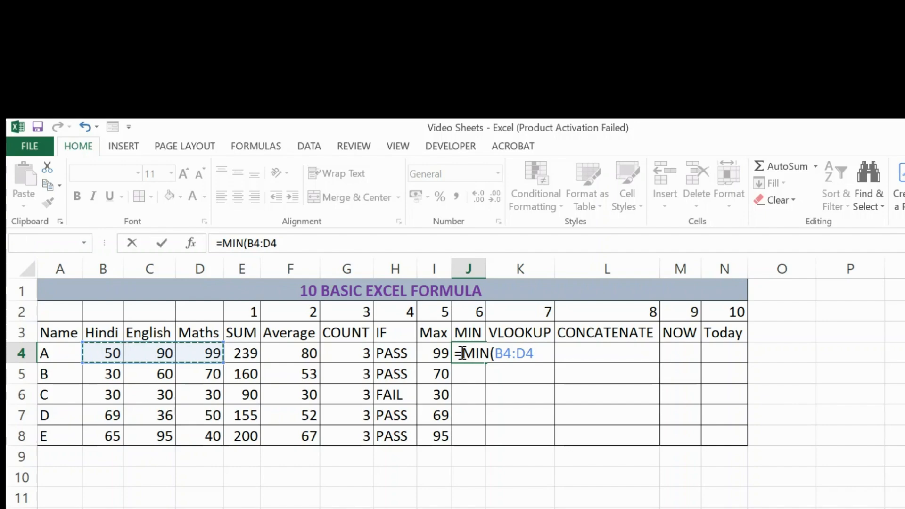
{"action": "key", "text": "Return"}
{"action": "left_click", "coordinate": [460, 352]}
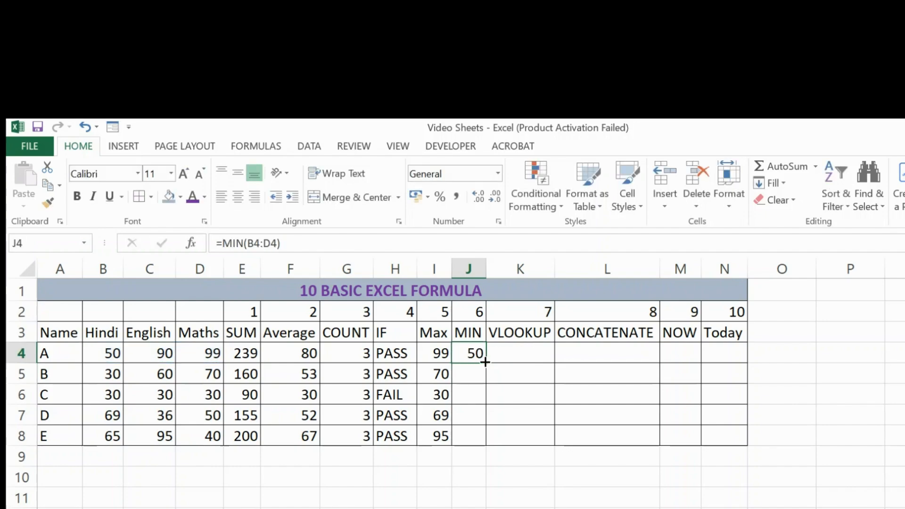
{"action": "double_click", "coordinate": [485, 362]}
Step: Begin a VLOOKUP formula in cell K4 with student A's name in A4 as the lookup value
{"action": "left_click", "coordinate": [510, 350]}
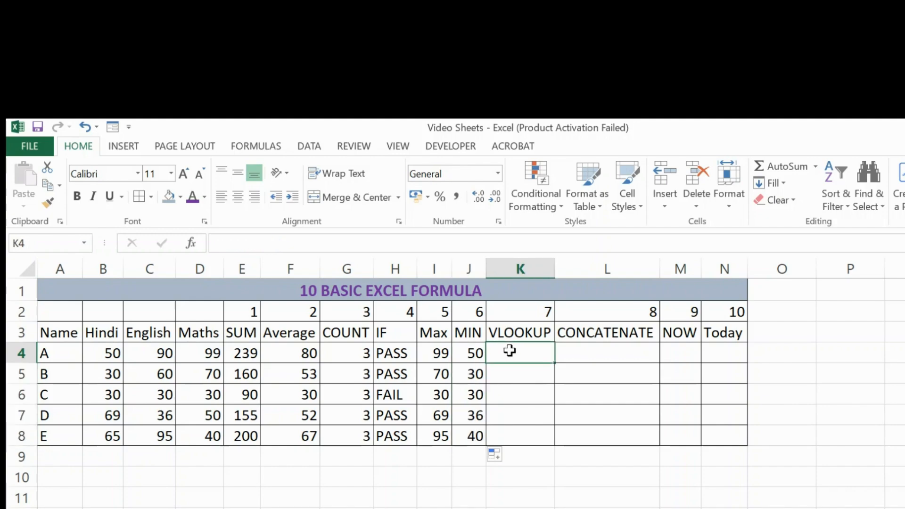
{"action": "type", "text": "="}
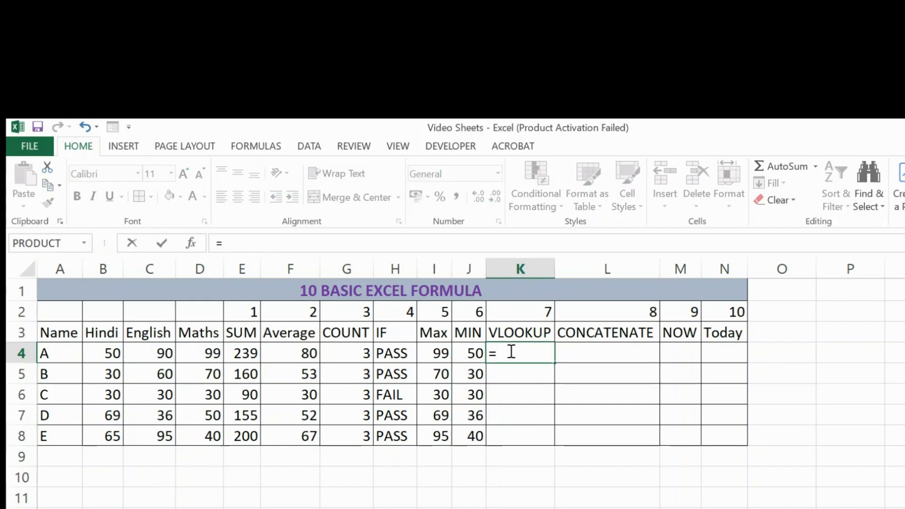
{"action": "type", "text": "VLOOK"}
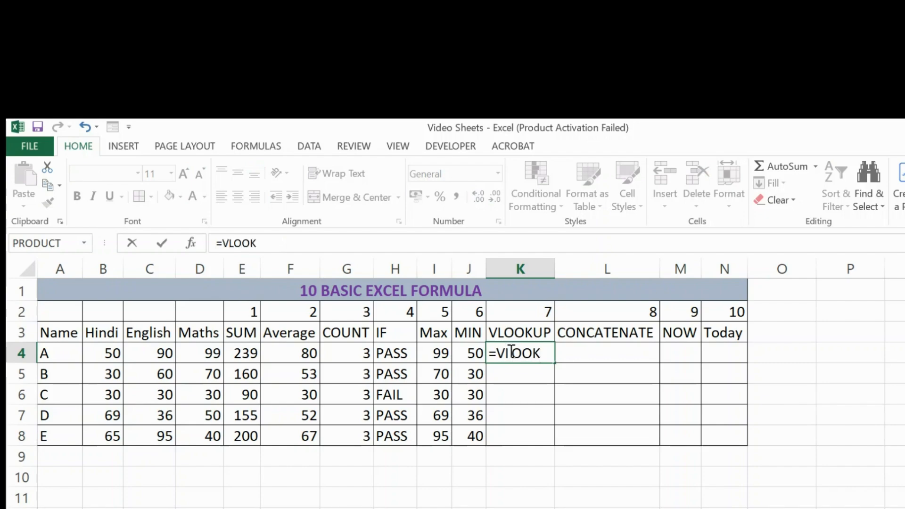
{"action": "type", "text": "UP("}
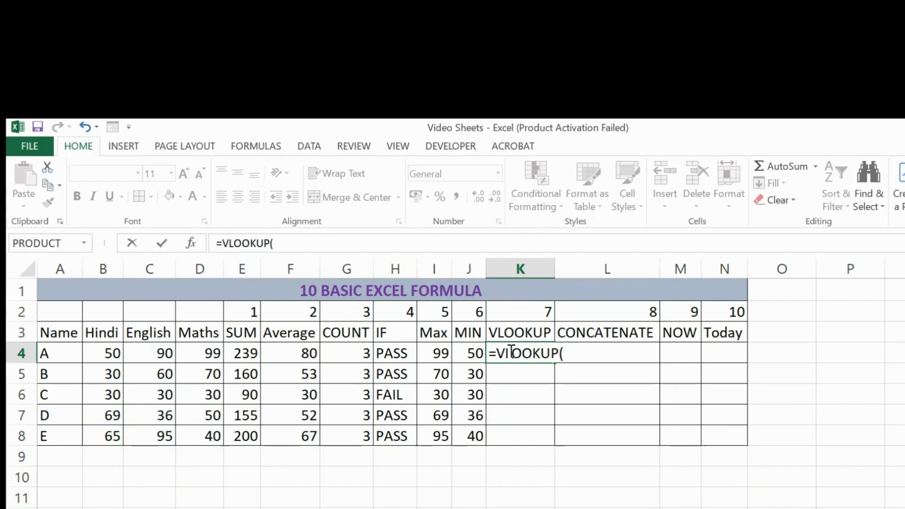
{"action": "key", "text": "Left"}
{"action": "key", "text": "Left"}
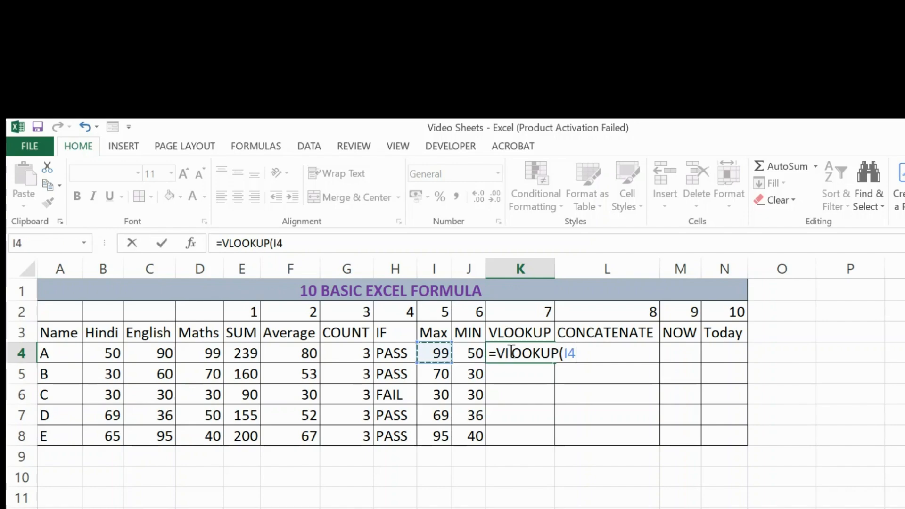
{"action": "key", "text": "Left"}
{"action": "key", "text": "Left"}
{"action": "key", "text": "Left"}
{"action": "key", "text": "Left"}
{"action": "key", "text": "Left"}
{"action": "key", "text": "Left"}
{"action": "key", "text": "Left"}
{"action": "key", "text": "Left"}
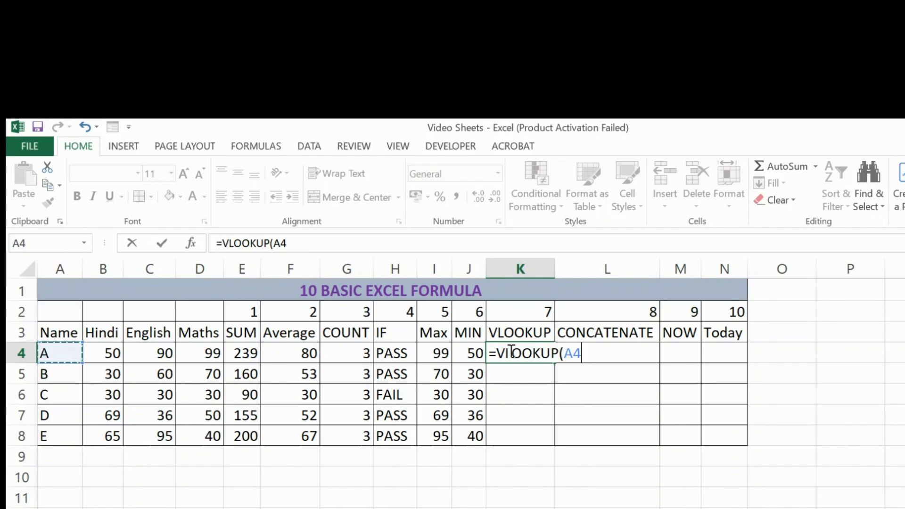
{"action": "type", "text": ","}
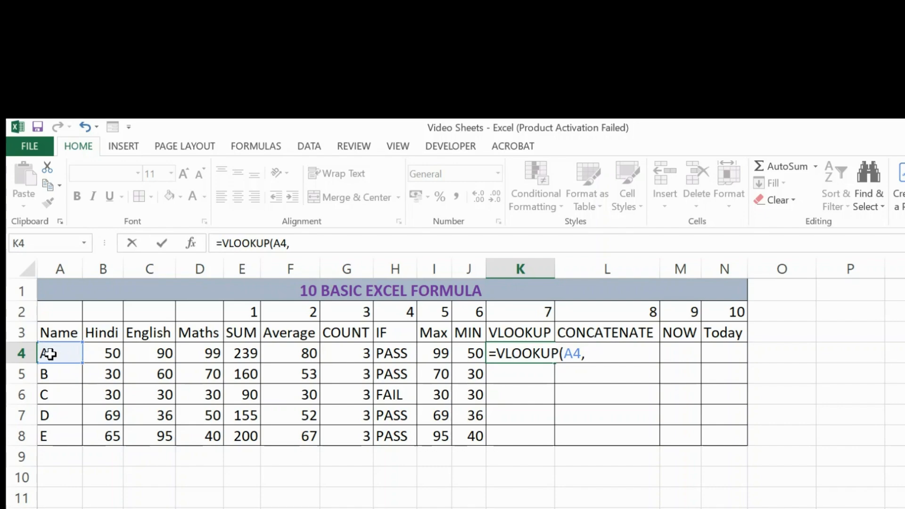
Step: Complete the VLOOKUP with table range A4:D8, column index 4 and match type 0, and fill it down to K8
{"action": "left_click_drag", "start_coordinate": [62, 352], "coordinate": [211, 430]}
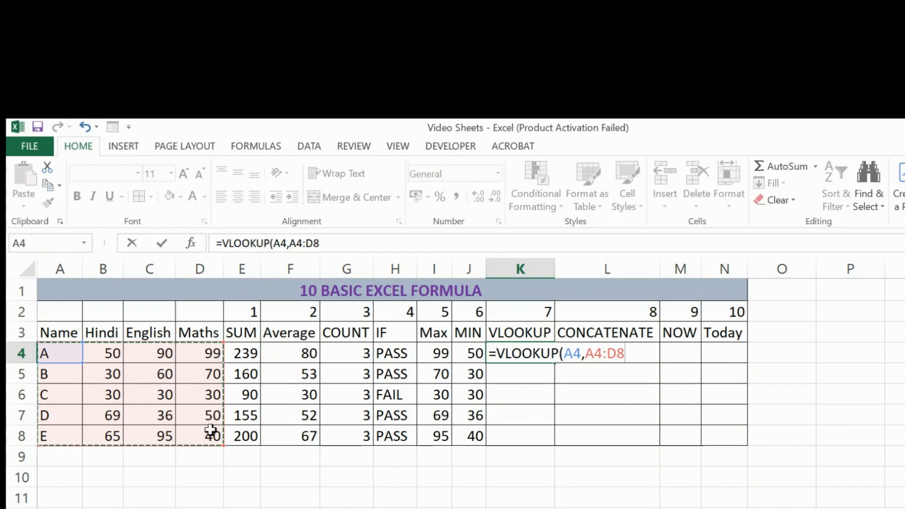
{"action": "type", "text": ","}
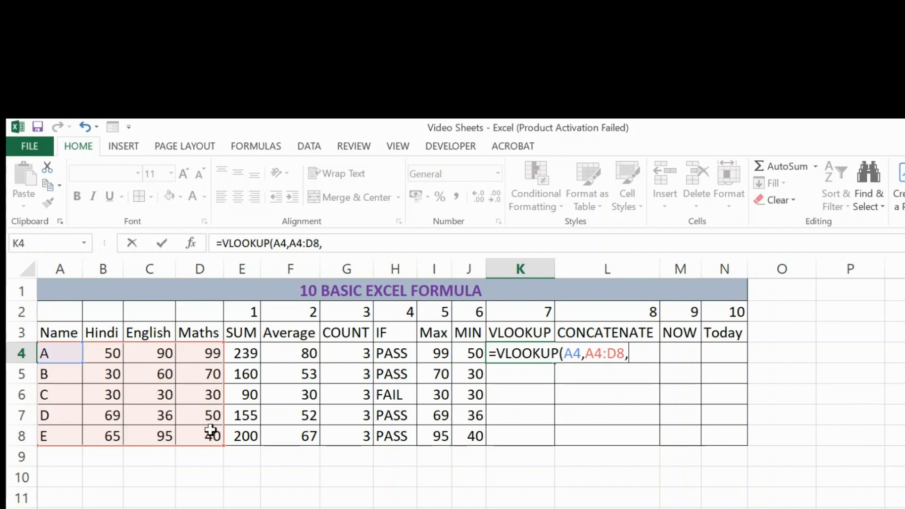
{"action": "type", "text": "4,0)"}
{"action": "key", "text": "Return"}
{"action": "key", "text": "Up"}
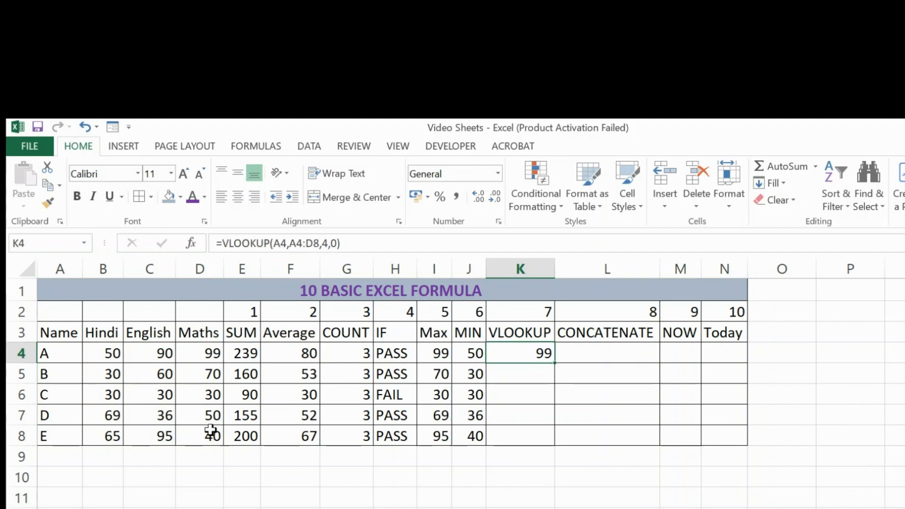
{"action": "double_click", "coordinate": [555, 361]}
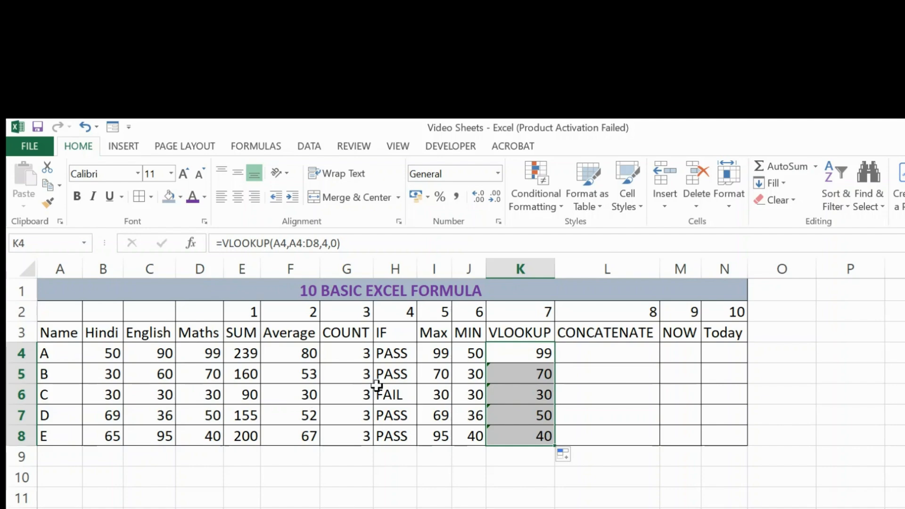
Step: Enter a CONCATENATE formula in cell L4 that joins the subject headings in B3, C3 and D3
{"action": "left_click", "coordinate": [587, 355]}
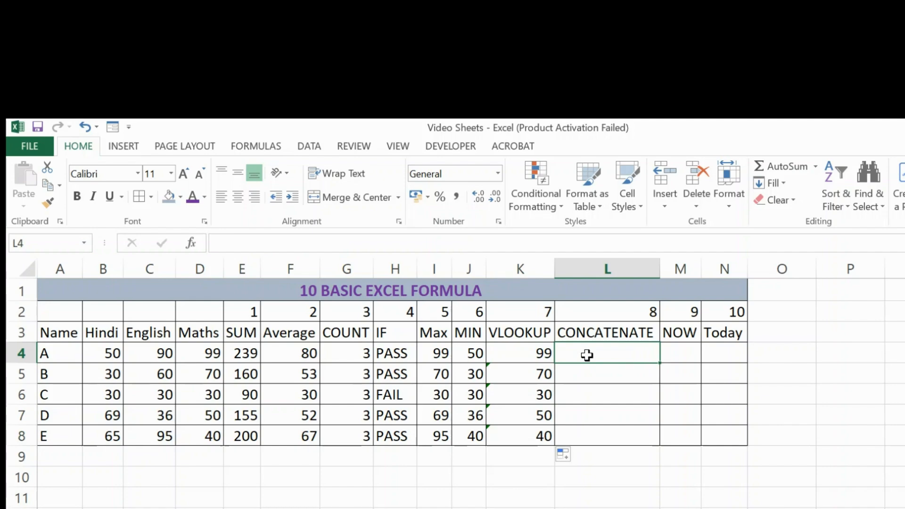
{"action": "type", "text": "=CO"}
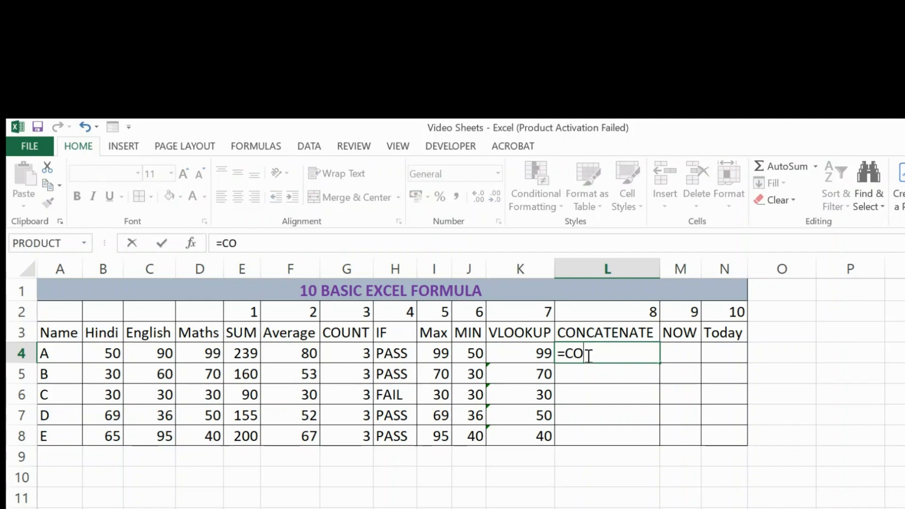
{"action": "type", "text": "NCA"}
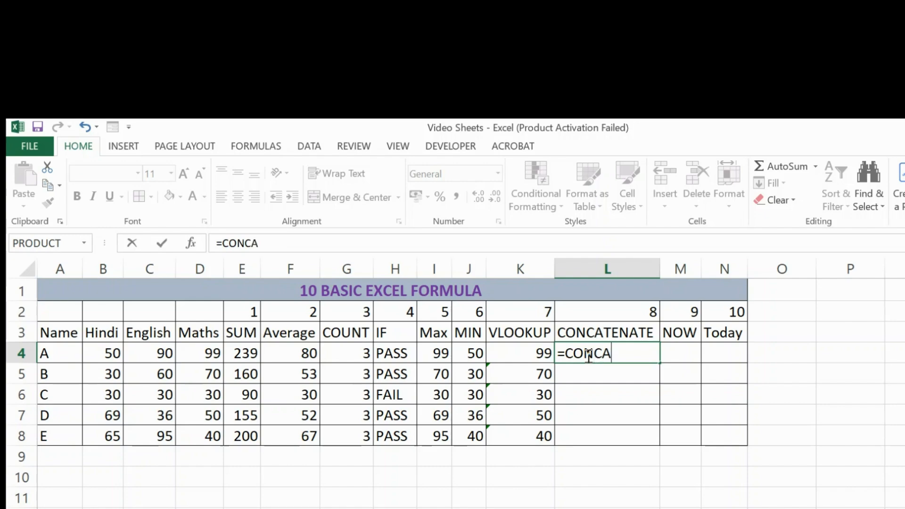
{"action": "type", "text": "TENATE"}
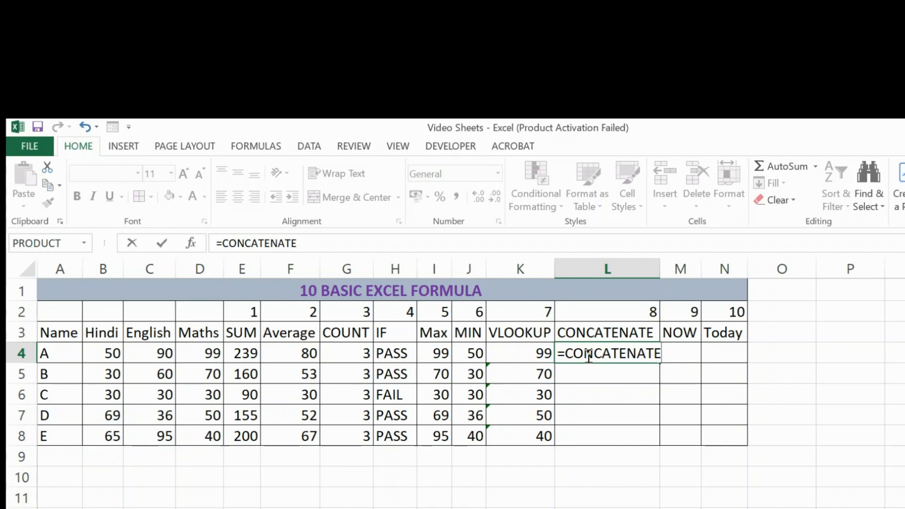
{"action": "type", "text": "("}
{"action": "left_click", "coordinate": [107, 330]}
{"action": "type", "text": ","}
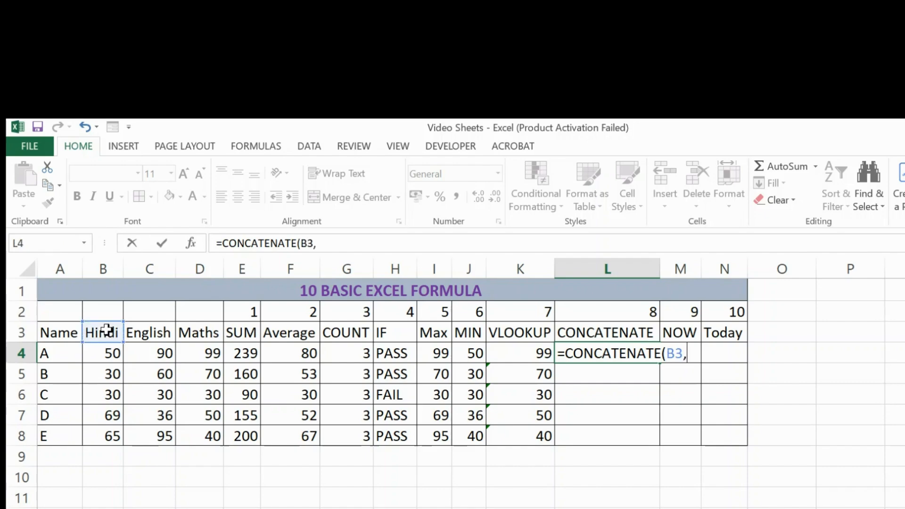
{"action": "left_click", "coordinate": [136, 331]}
{"action": "type", "text": ","}
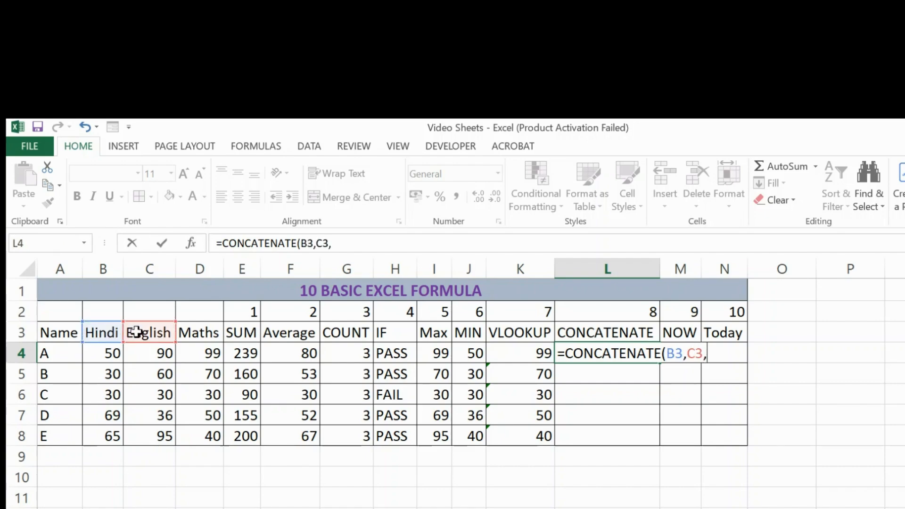
{"action": "left_click", "coordinate": [195, 330]}
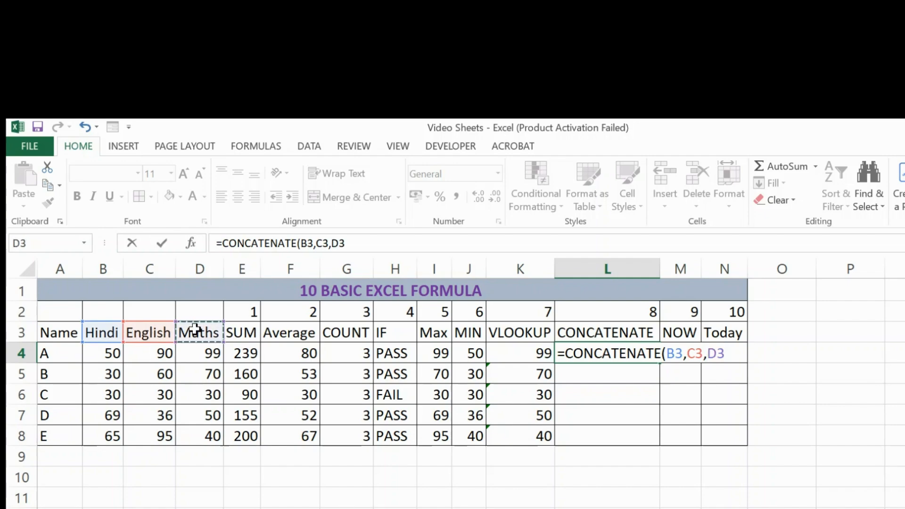
{"action": "type", "text": ")"}
{"action": "key", "text": "Return"}
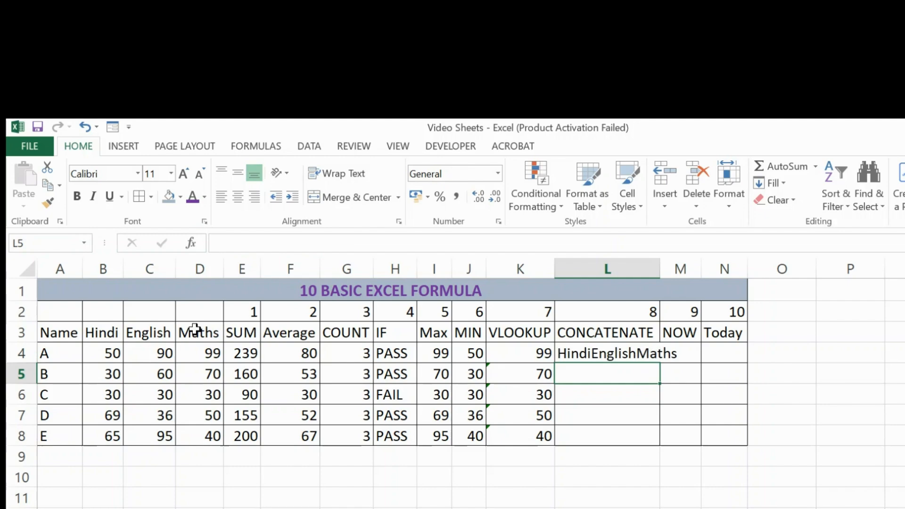
Step: Enter the formula =NOW() in cell M4 under the NOW heading
{"action": "key", "text": "Up"}
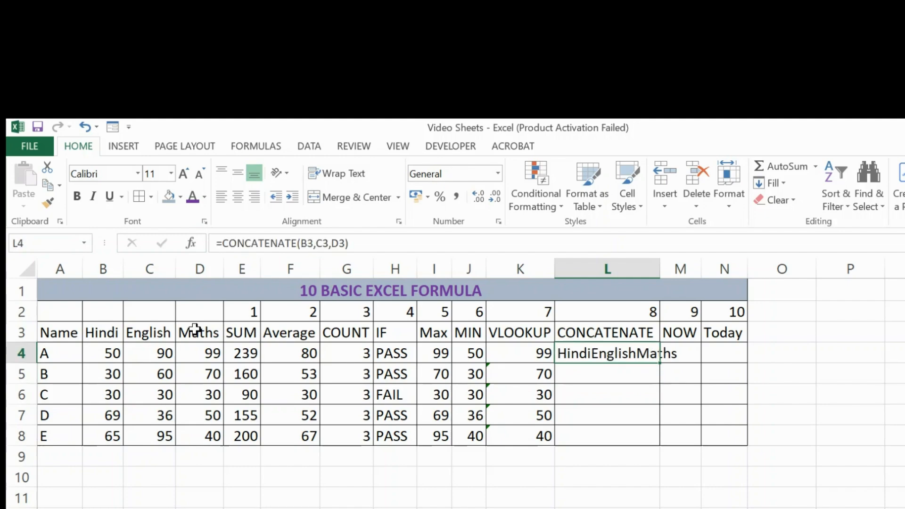
{"action": "key", "text": "Right"}
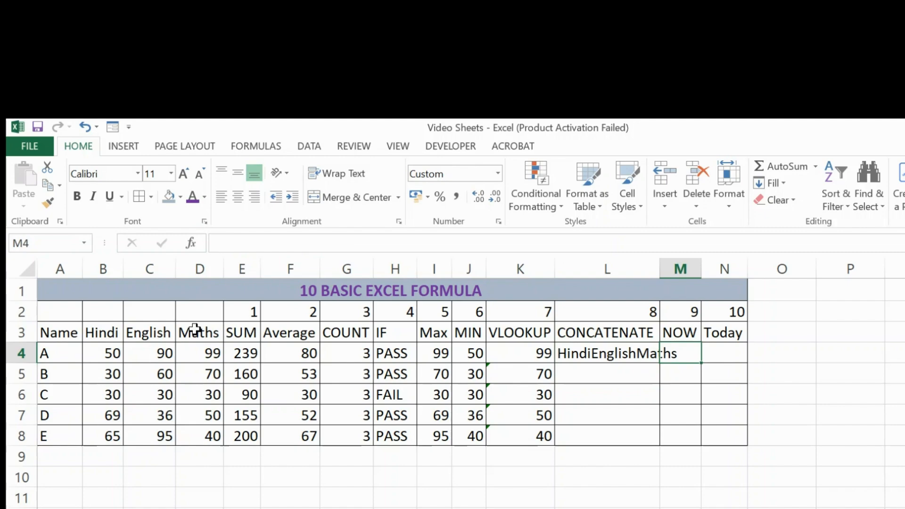
{"action": "type", "text": "=NOW"}
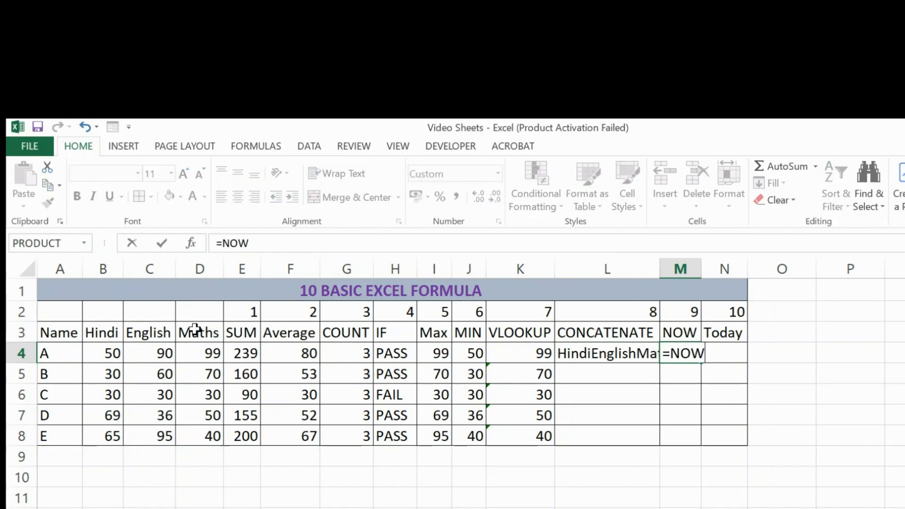
{"action": "type", "text": "()"}
{"action": "key", "text": "Return"}
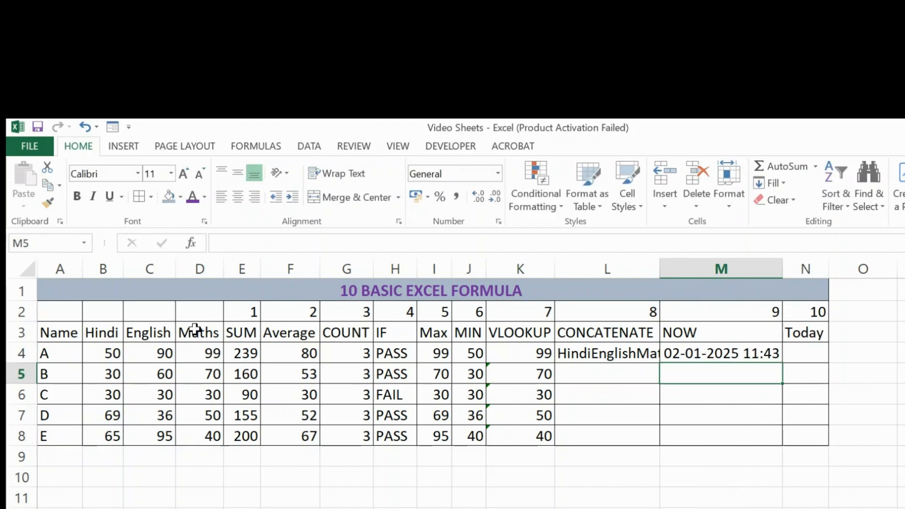
Step: Enter the formula =TODAY() in cell N4 under the Today heading
{"action": "key", "text": "Up"}
{"action": "key", "text": "Right"}
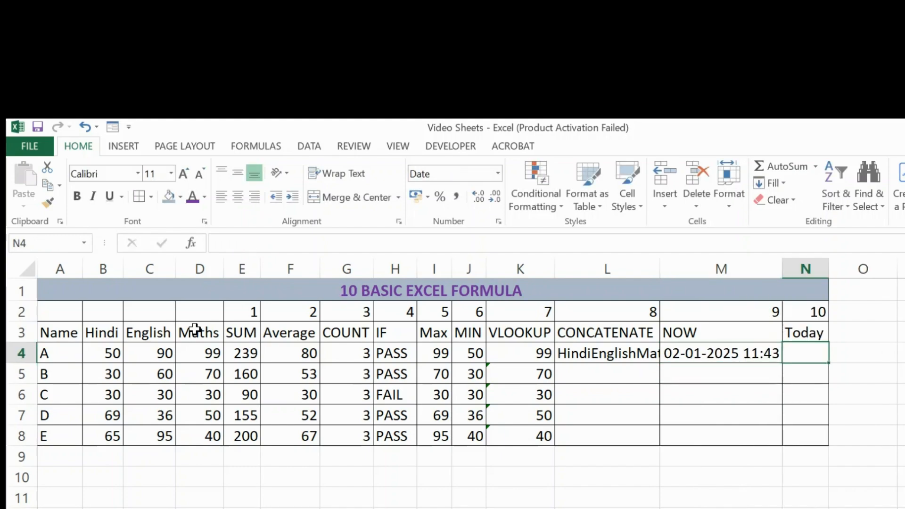
{"action": "type", "text": "=TO"}
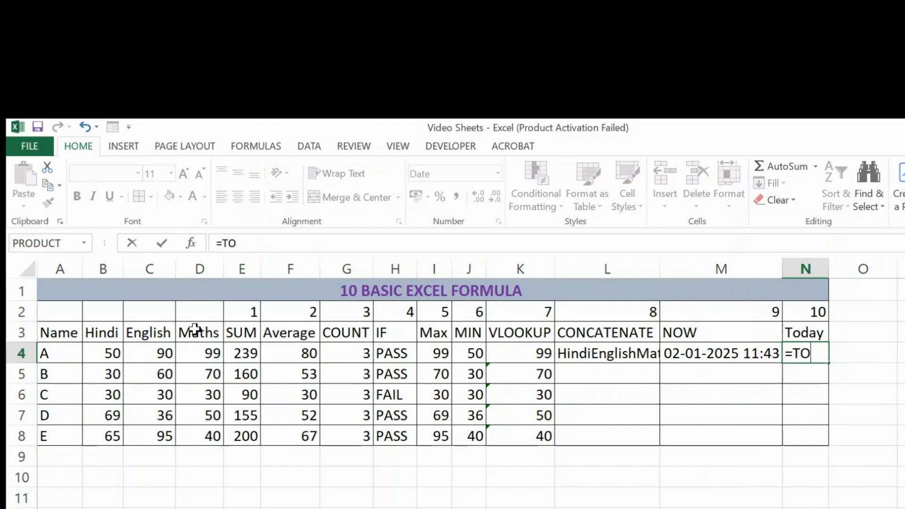
{"action": "type", "text": "DAY()"}
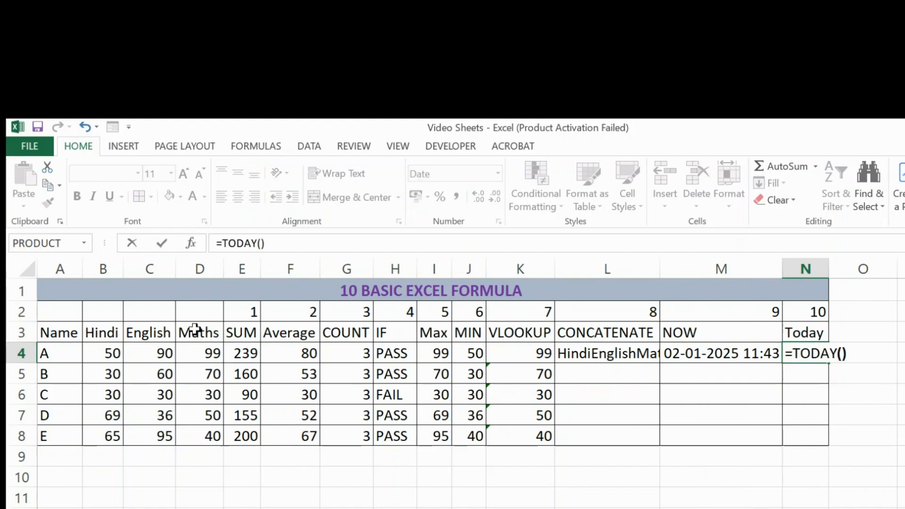
{"action": "key", "text": "Return"}
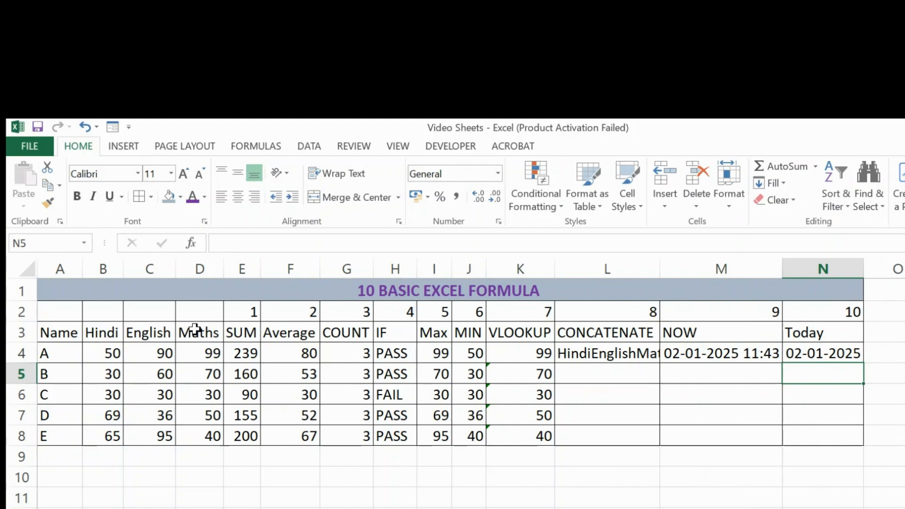